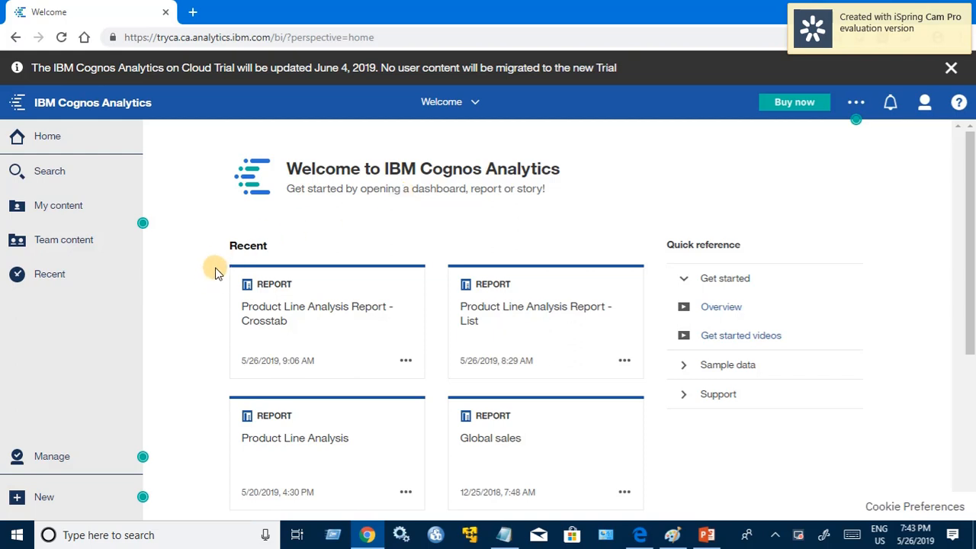
# Step: Create a new report based on the Blank template
pyautogui.click(45, 499)
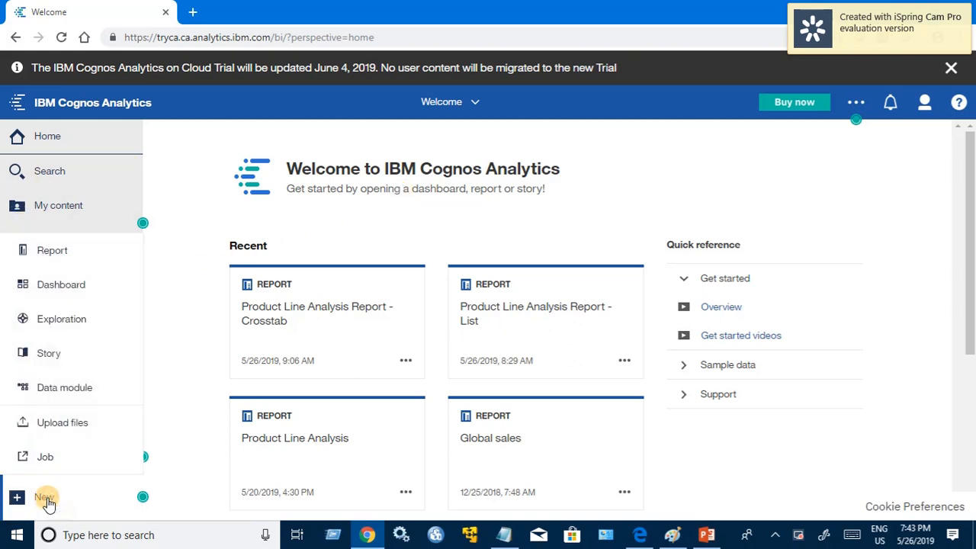
pyautogui.click(53, 255)
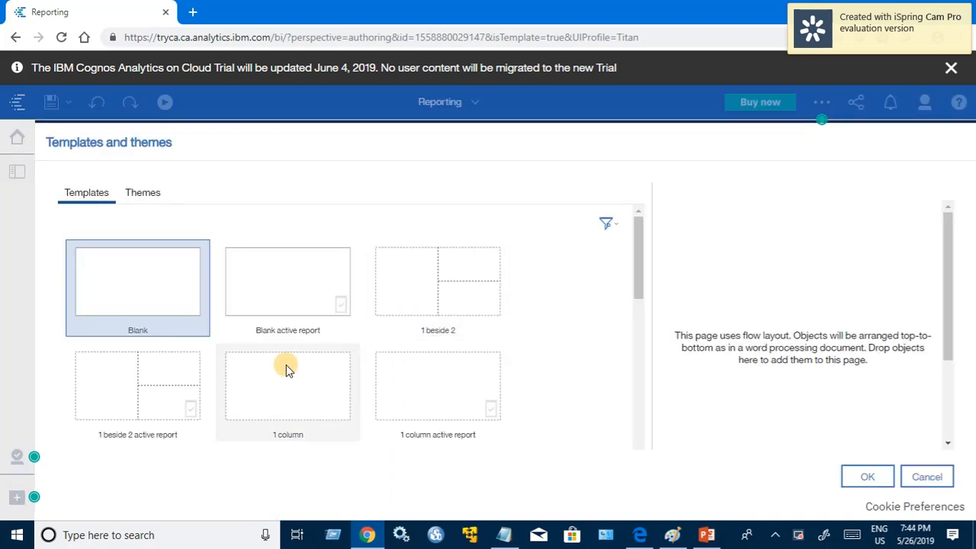
pyautogui.click(861, 480)
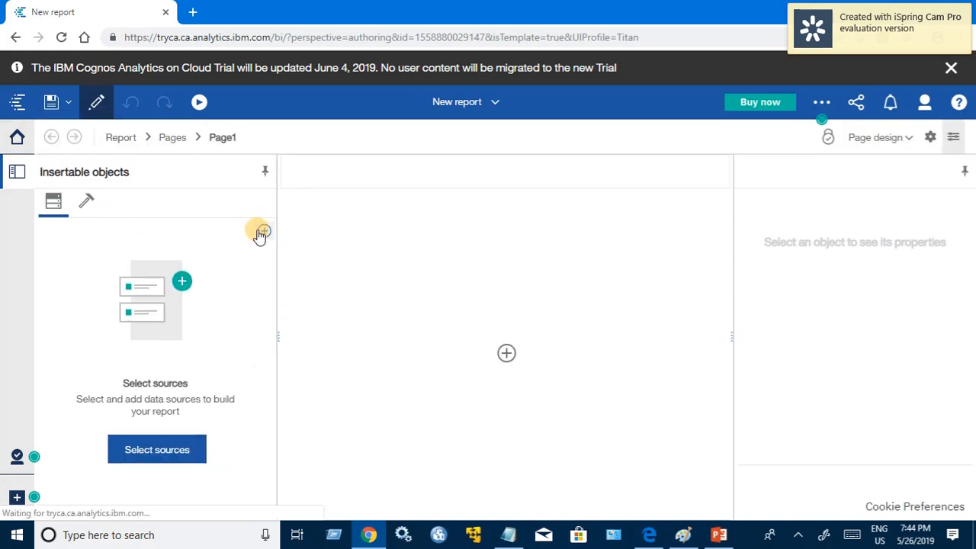
# Step: Add the GO sales (query) package from Team content > Samples > Models as the report's data source
pyautogui.click(263, 232)
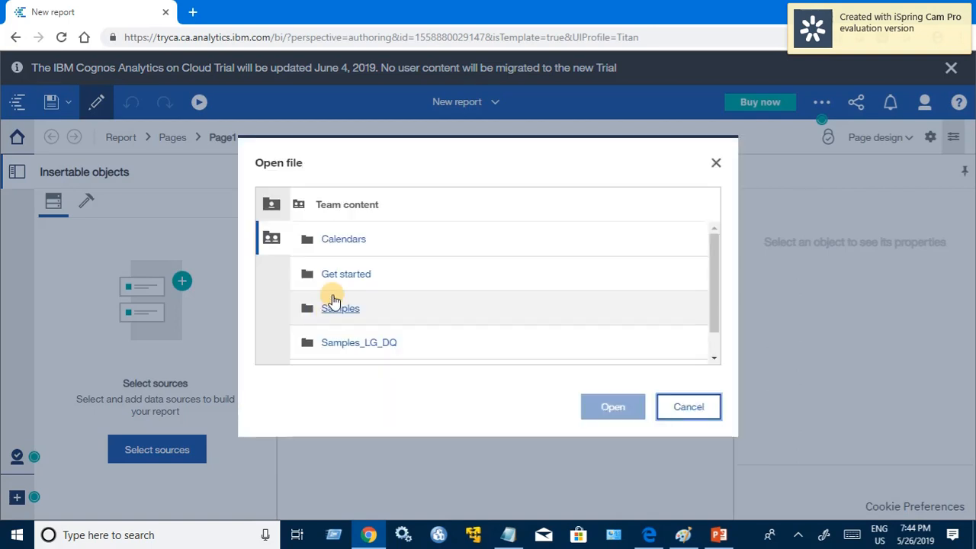
pyautogui.click(338, 315)
pyautogui.scroll(-3, 330, 309)
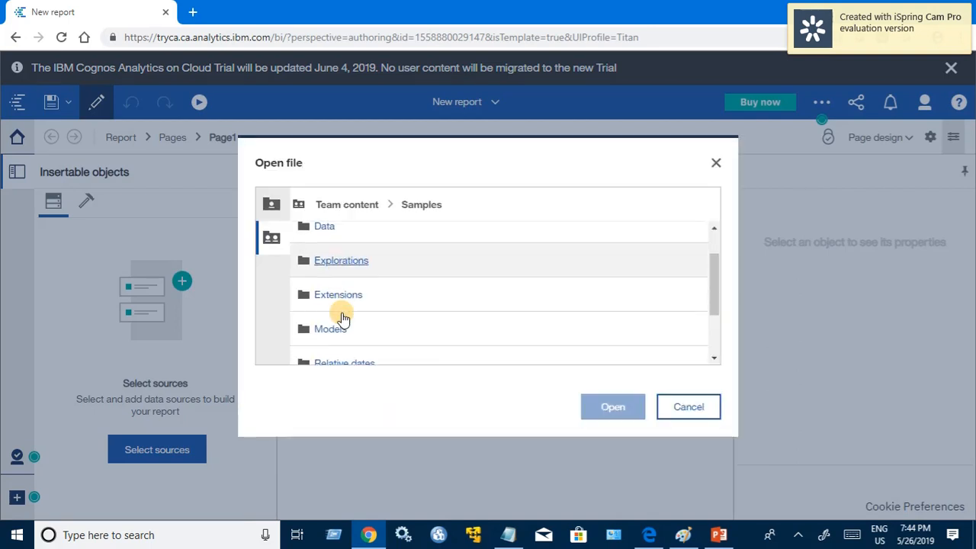
pyautogui.click(328, 245)
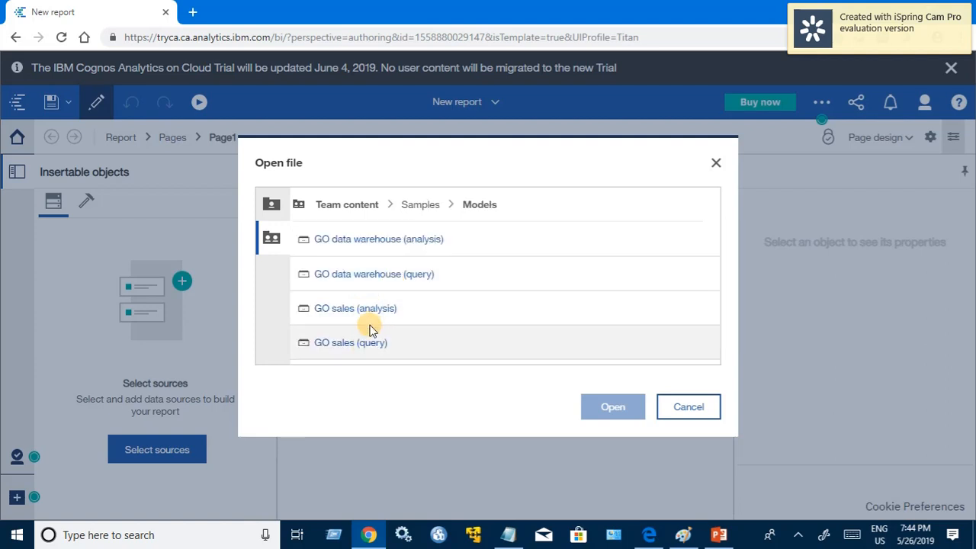
pyautogui.click(355, 343)
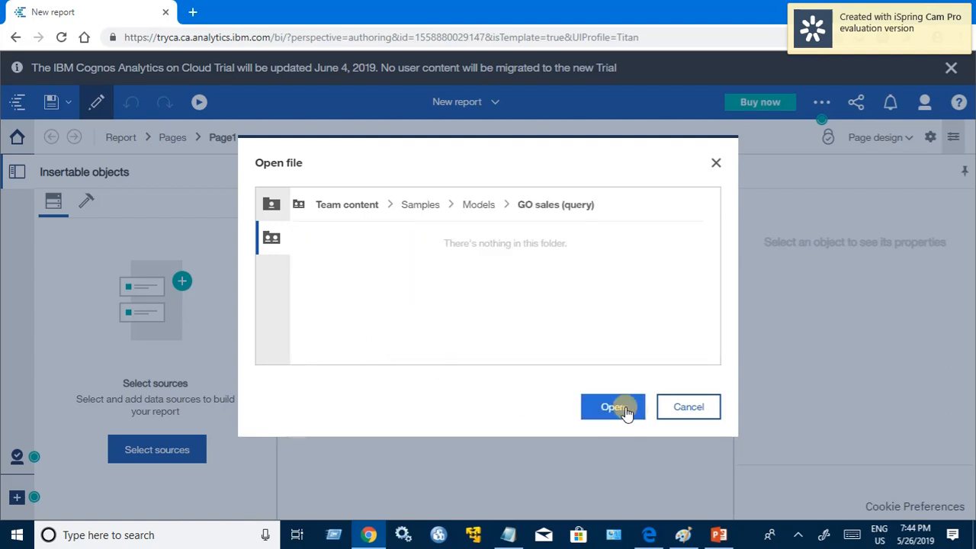
pyautogui.click(623, 408)
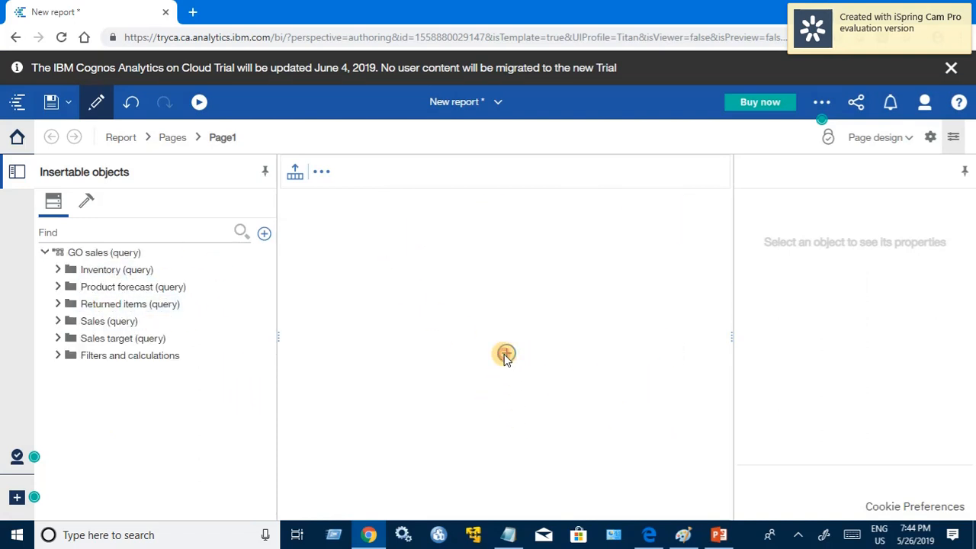
# Step: Insert a crosstab on the empty page using Query1, with a name beginning "Product Line Analysis"
pyautogui.click(506, 355)
pyautogui.click(488, 309)
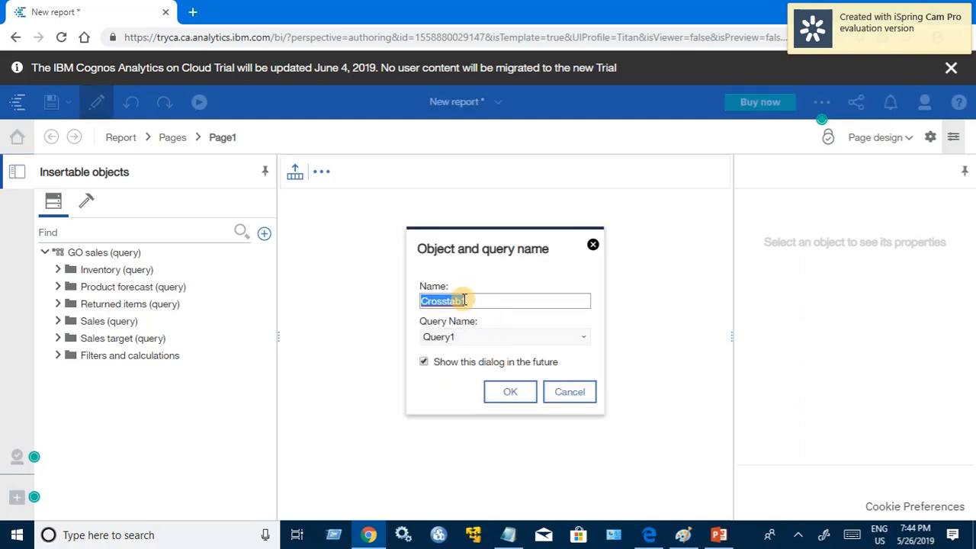
pyautogui.write('Product Line Analysis - Cf')
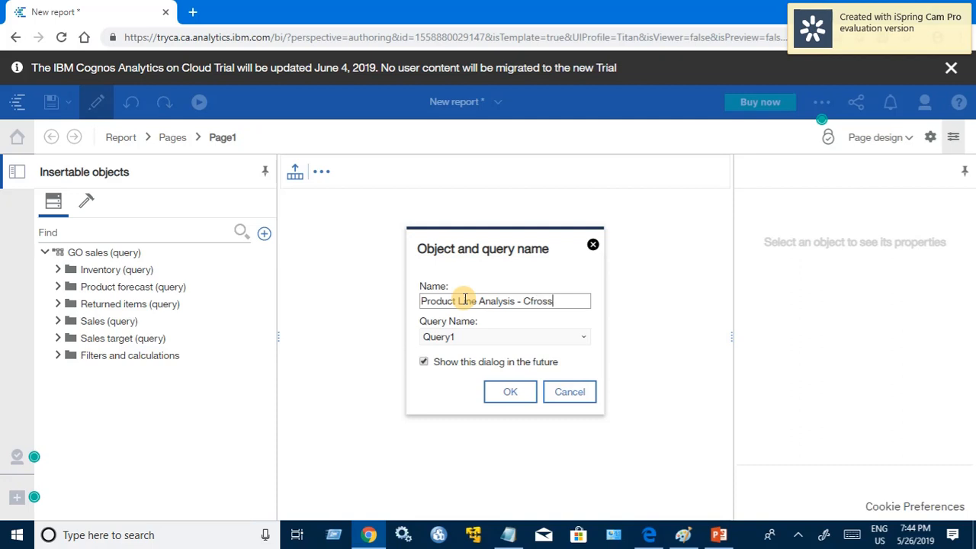
pyautogui.press('Return')
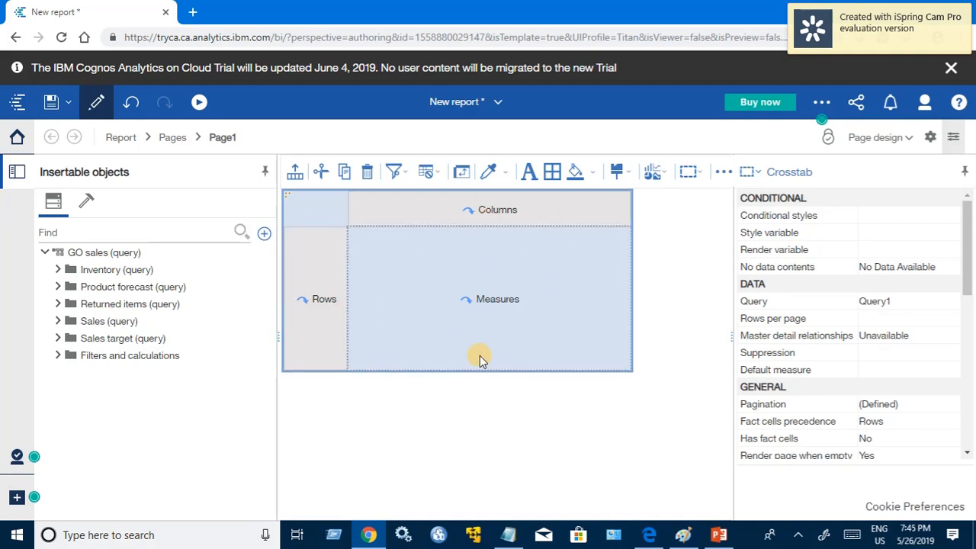
# Step: Place Product line in the crosstab rows and Product type in its columns, from Products under Sales (query)
pyautogui.click(58, 321)
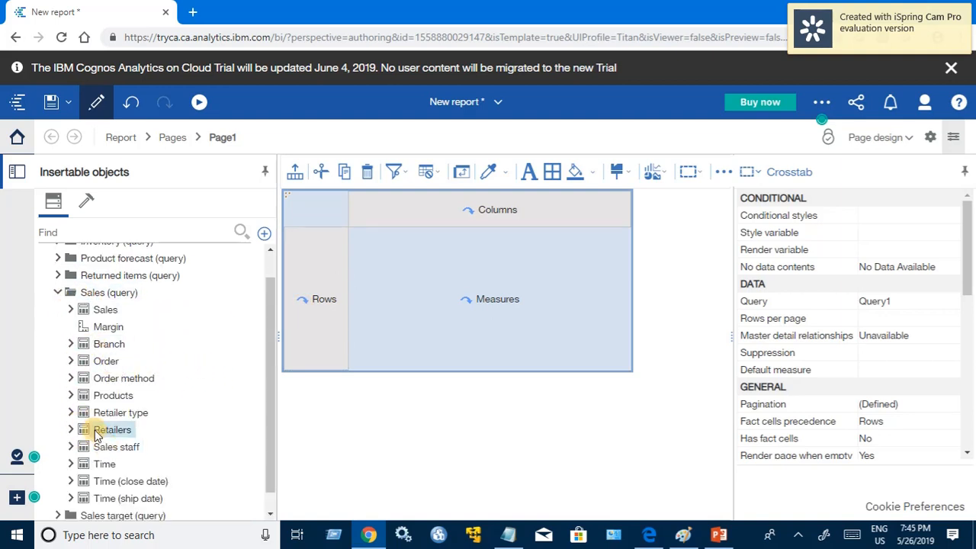
pyautogui.click(71, 395)
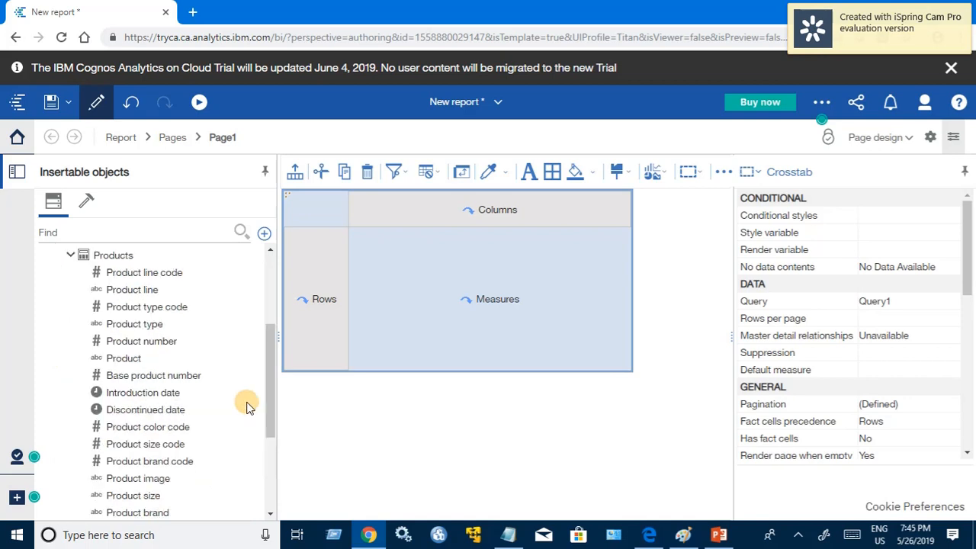
pyautogui.click(137, 290)
pyautogui.moveTo(137, 290); pyautogui.dragTo(297, 269)
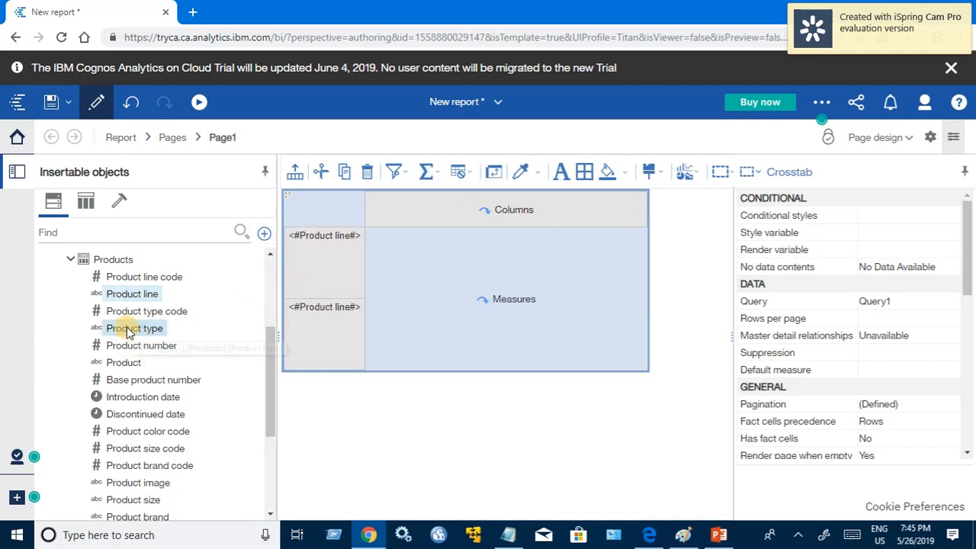
pyautogui.moveTo(132, 335); pyautogui.dragTo(421, 210)
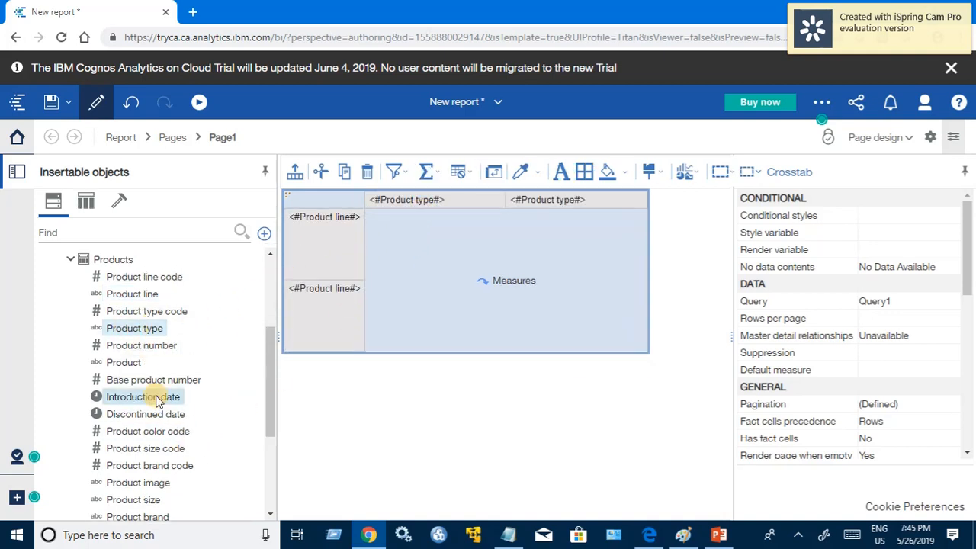
# Step: Add Revenue from the Sales query subject as the crosstab's measure
pyautogui.scroll(4, 102, 374)
pyautogui.click(71, 316)
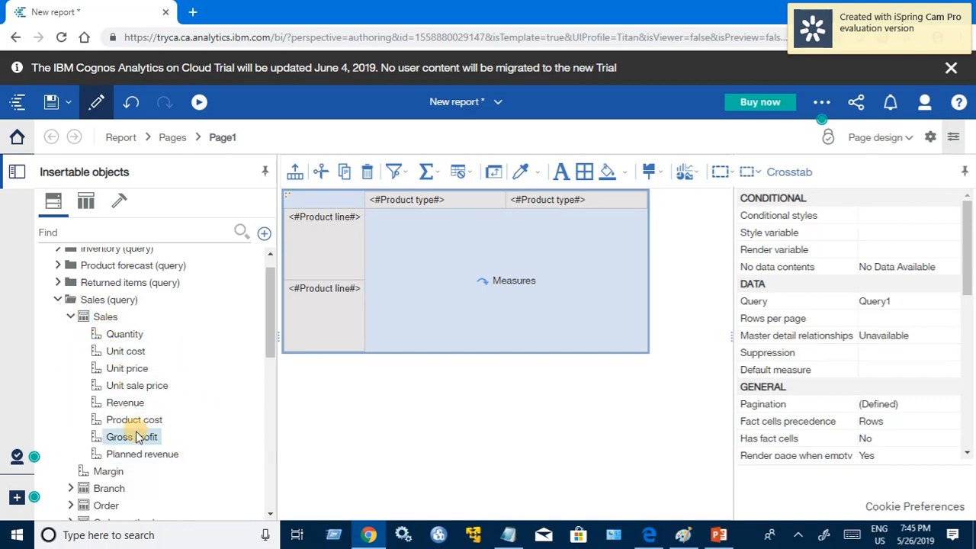
pyautogui.moveTo(122, 402); pyautogui.dragTo(463, 301)
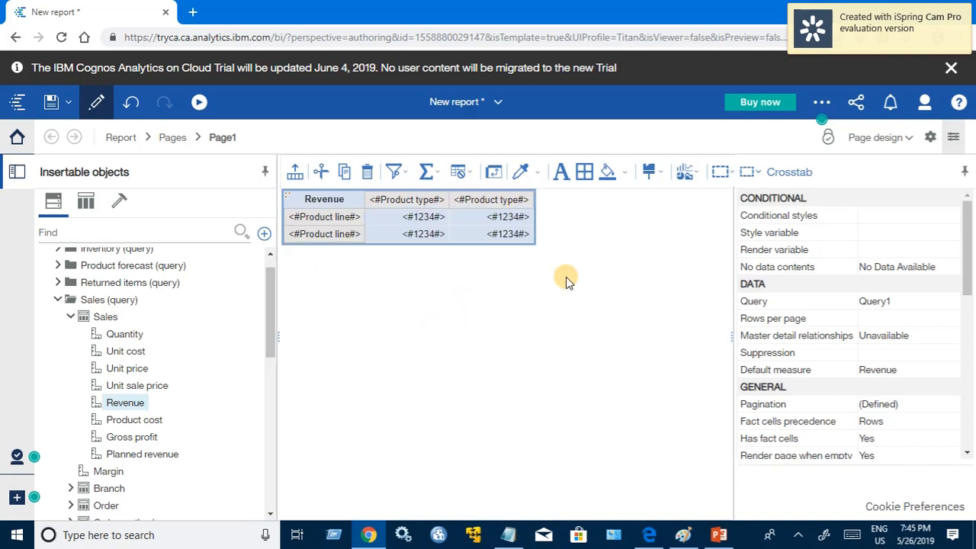
# Step: Run the crosstab report as HTML and dismiss the trial update notice
pyautogui.click(197, 102)
pyautogui.click(197, 145)
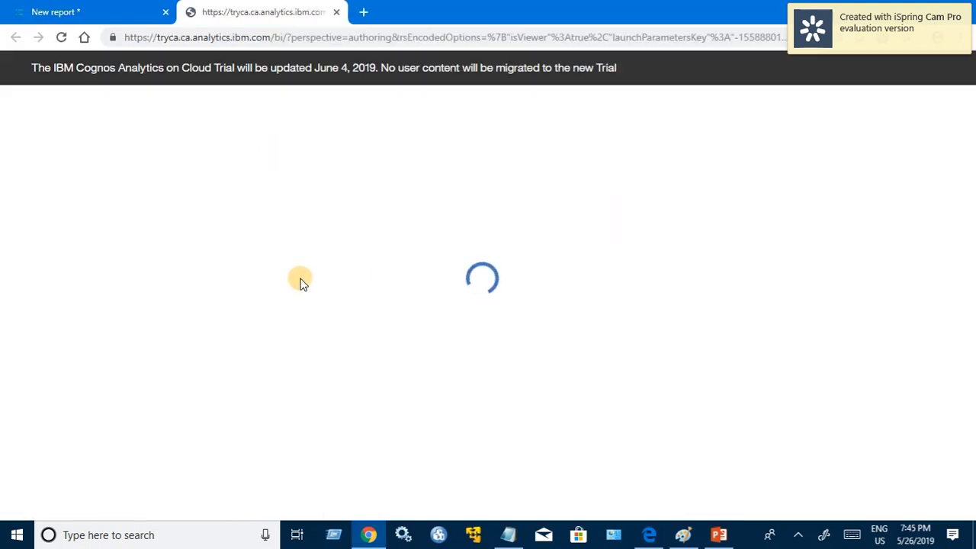
pyautogui.click(950, 70)
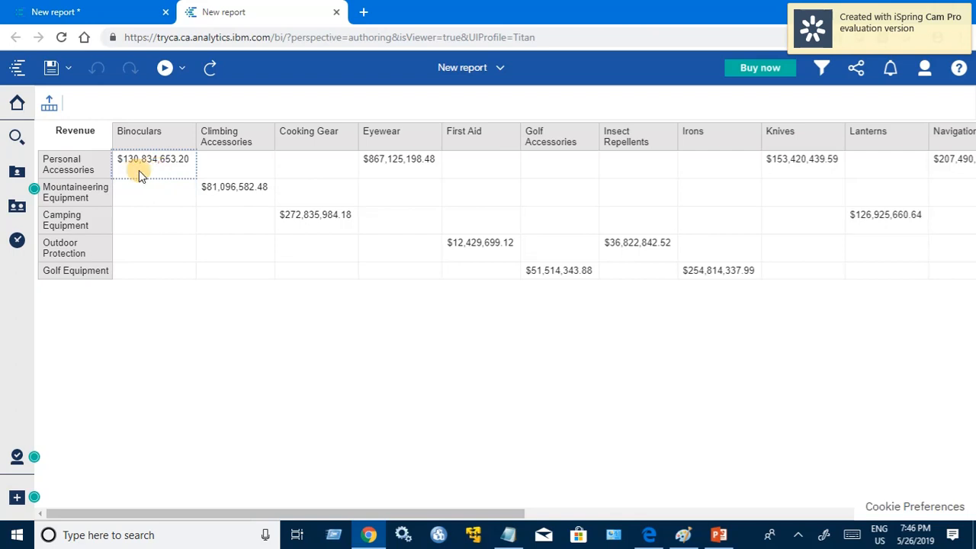
# Step: Examine how revenue is laid out by product line and product type in the HTML output, comparing it with the report design
pyautogui.click(97, 10)
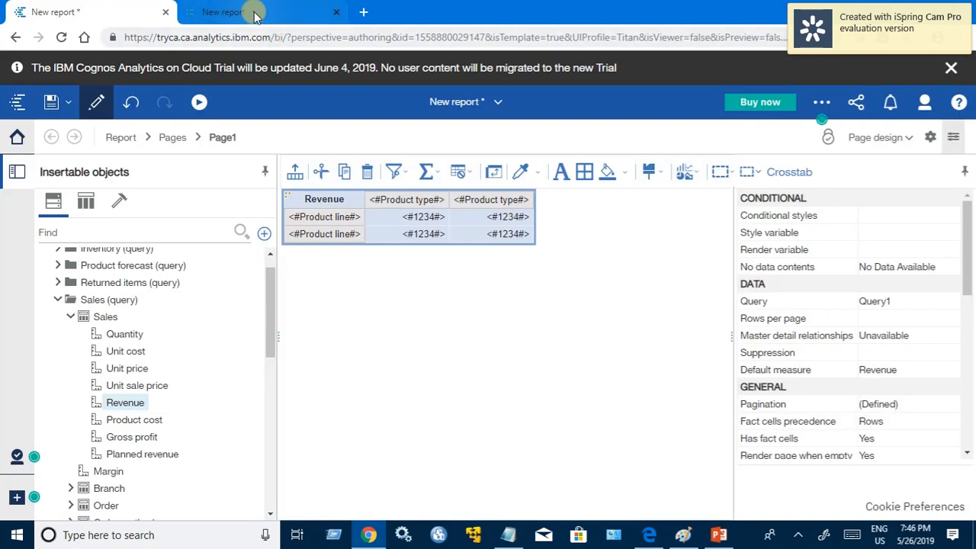
pyautogui.click(255, 13)
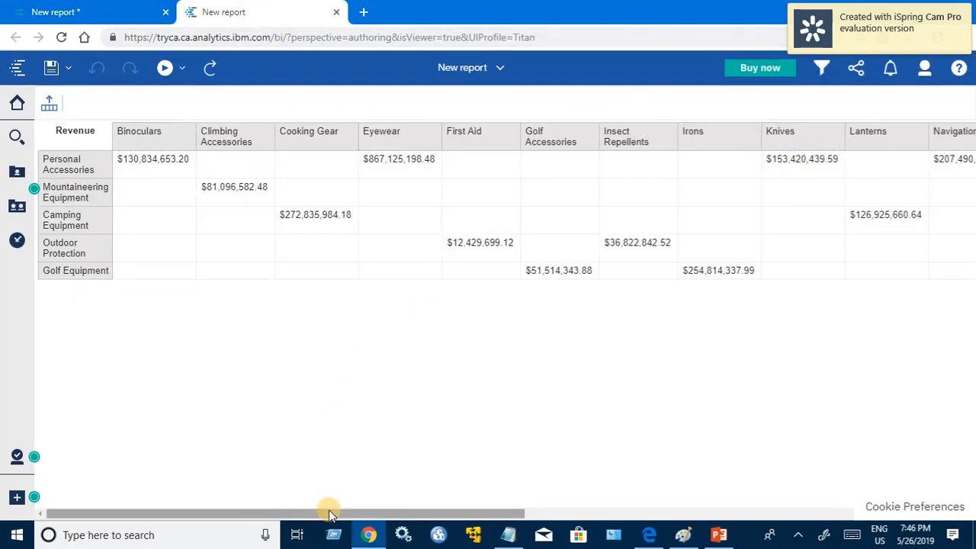
pyautogui.moveTo(328, 512); pyautogui.dragTo(246, 455)
pyautogui.click(139, 175)
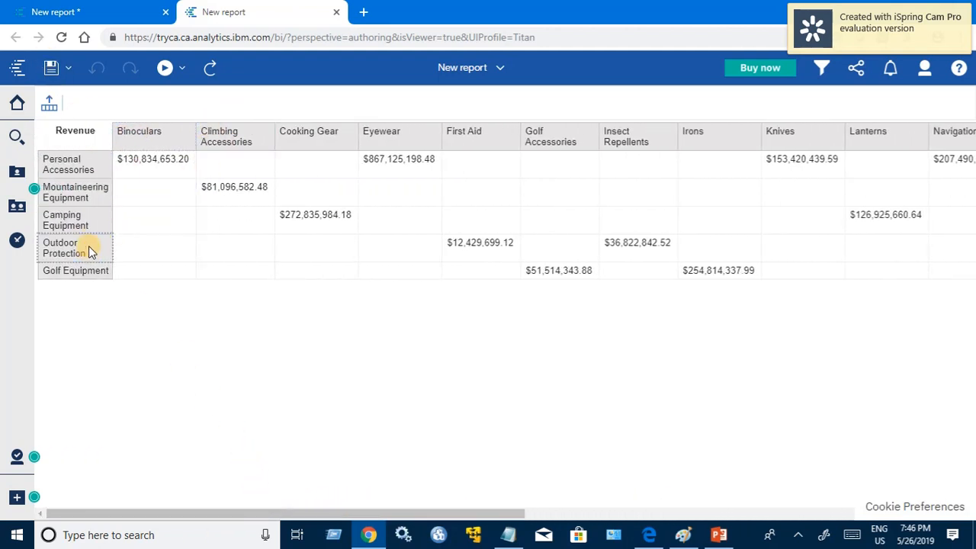
pyautogui.click(147, 169)
pyautogui.click(177, 136)
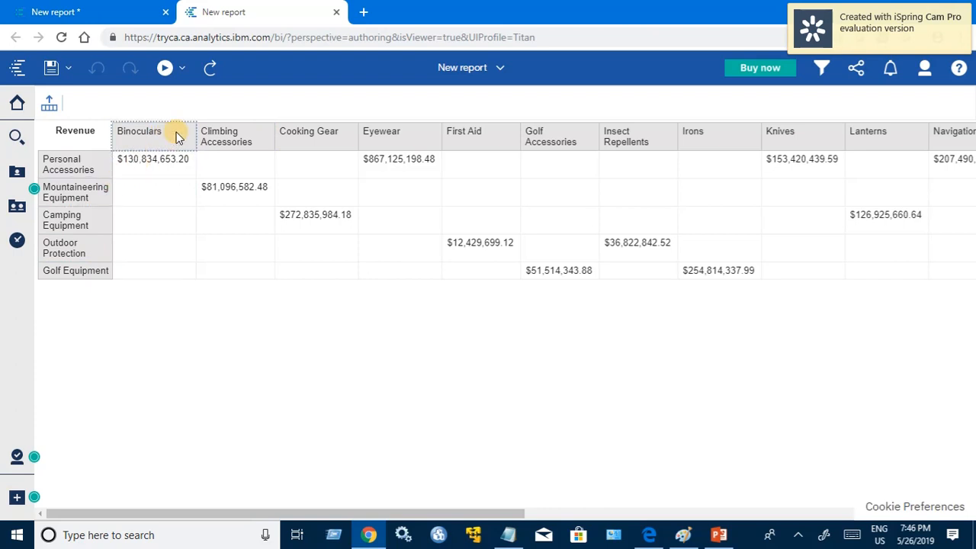
pyautogui.click(68, 173)
pyautogui.click(237, 144)
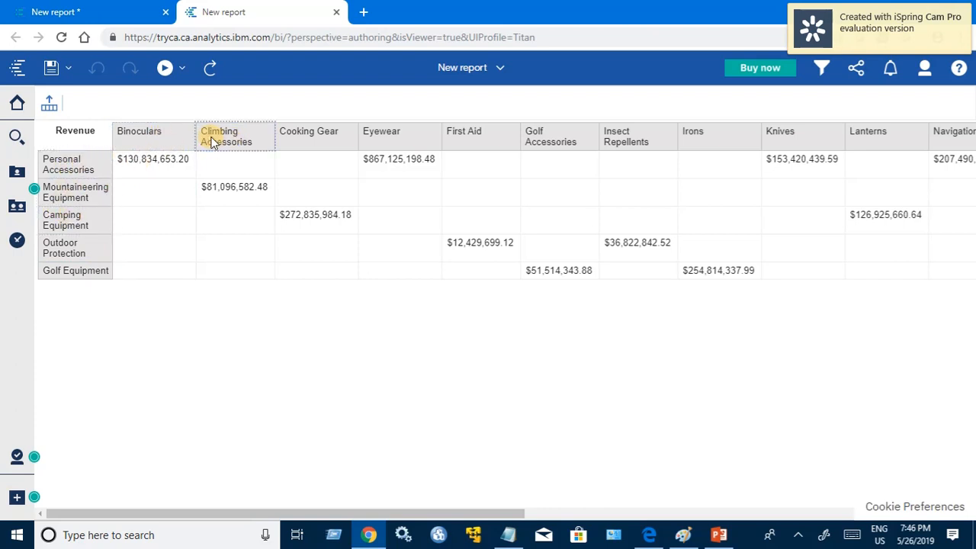
pyautogui.moveTo(244, 517); pyautogui.dragTo(228, 541)
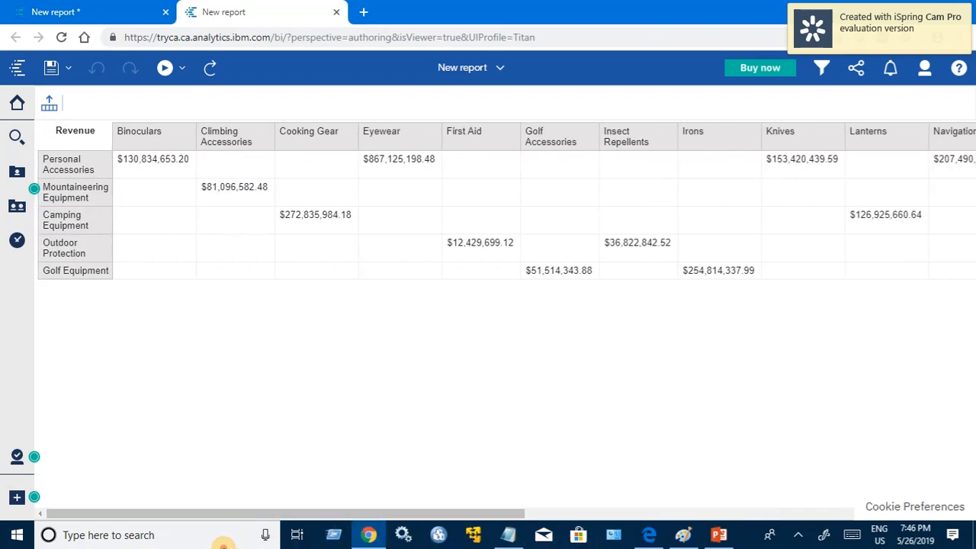
# Step: Swap the crosstab's rows and columns in the report design, and run it as HTML to review the new layout
pyautogui.click(89, 14)
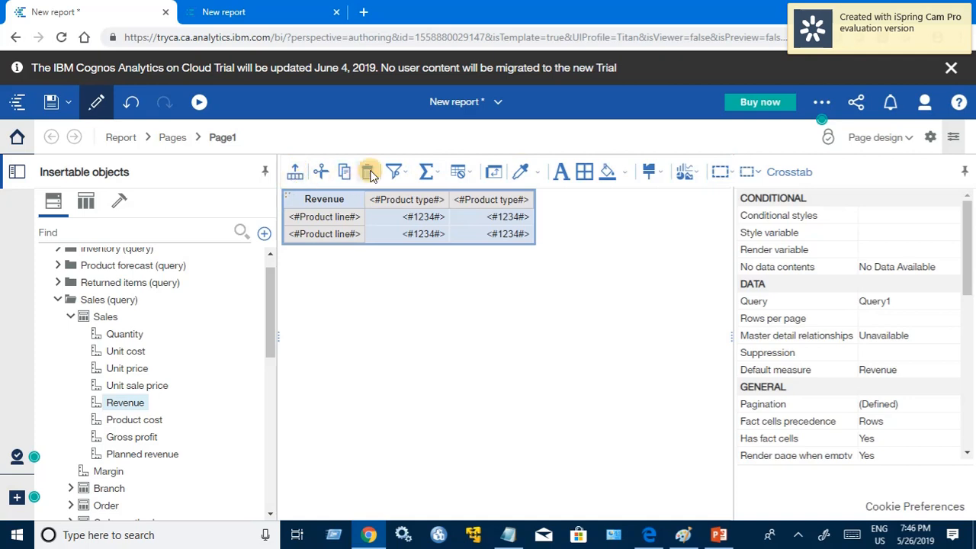
pyautogui.click(489, 181)
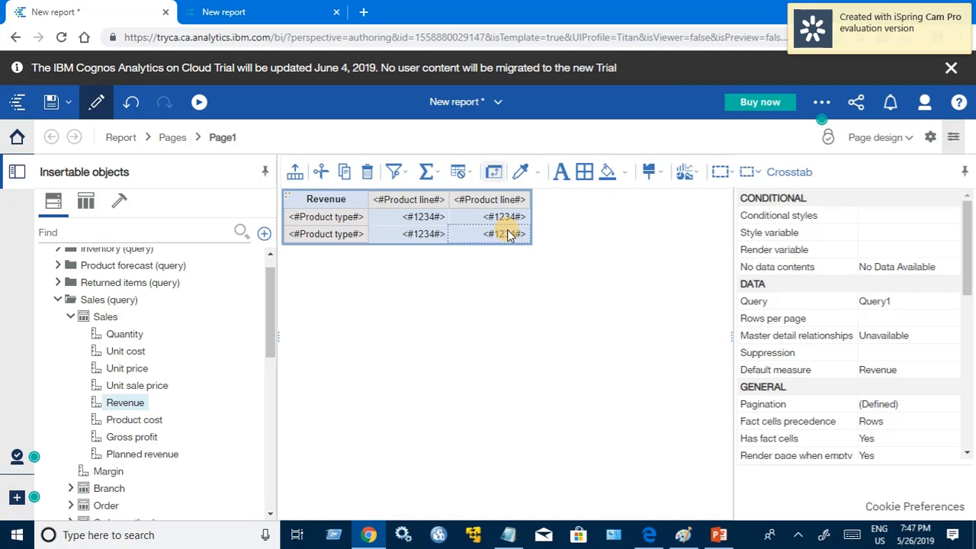
pyautogui.click(198, 102)
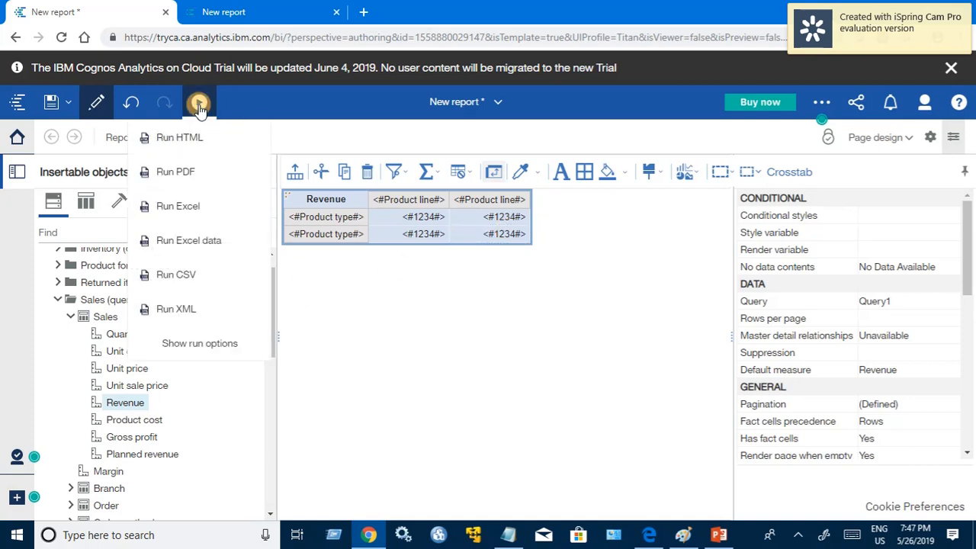
pyautogui.click(183, 137)
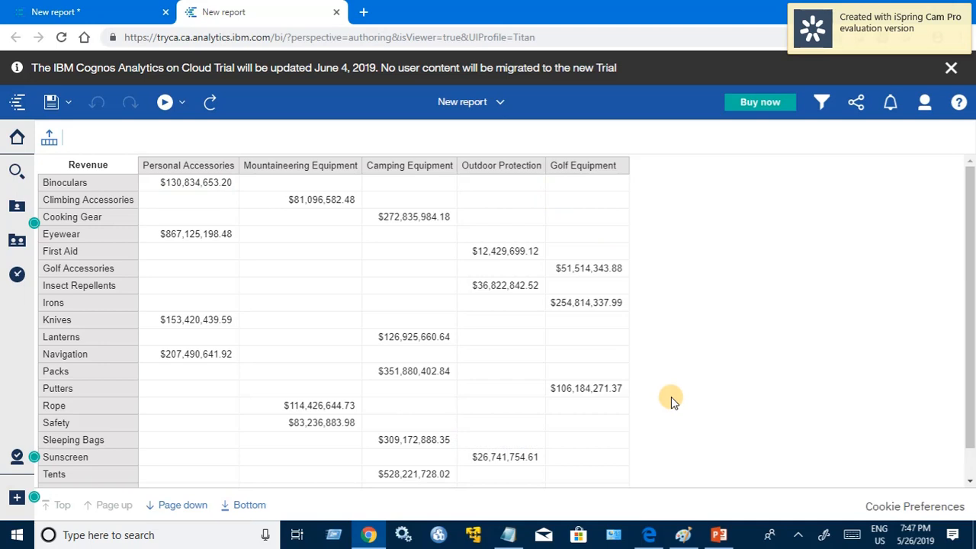
pyautogui.scroll(-1, 670, 397)
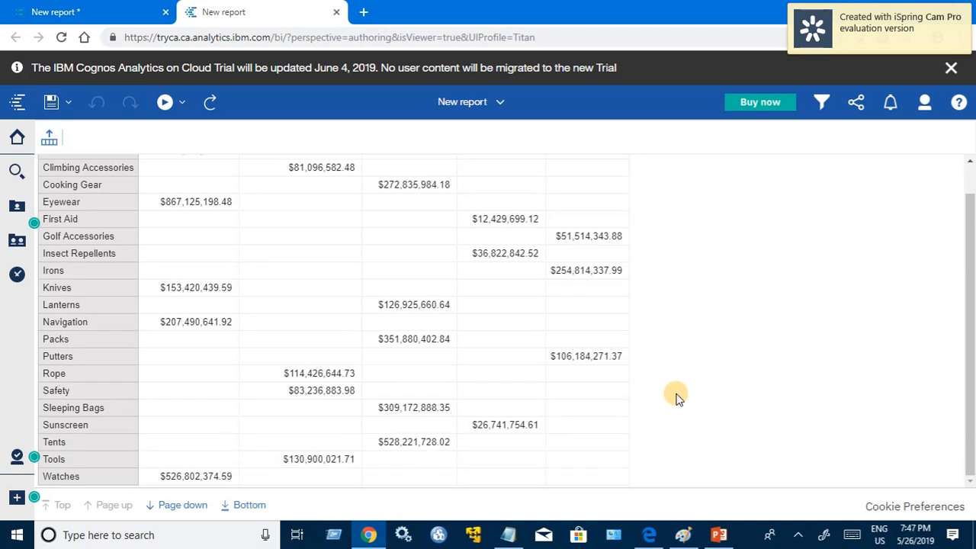
pyautogui.scroll(1, 671, 389)
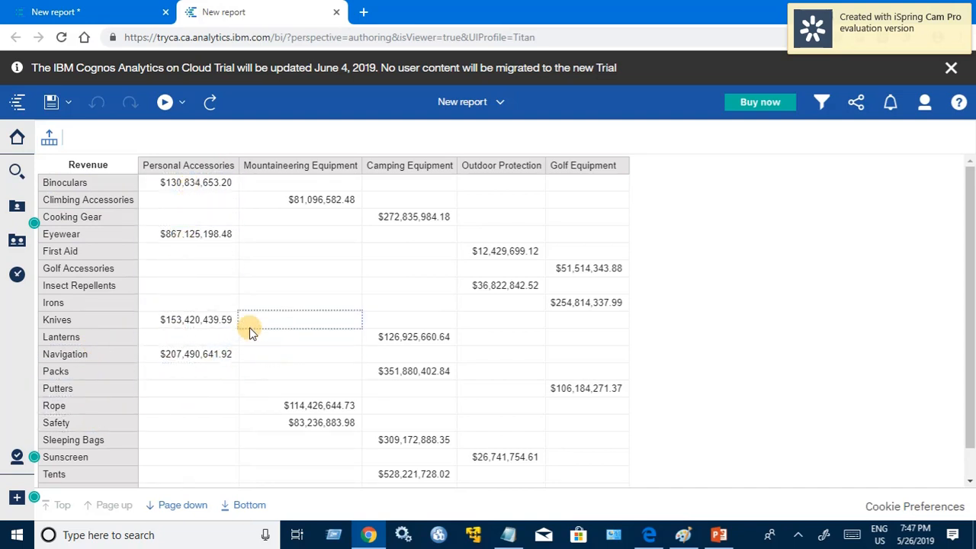
# Step: Save the report design in My content > Cognos Analytics Training, replacing the existing Product Line Analysis Report - Crosstab
pyautogui.click(109, 10)
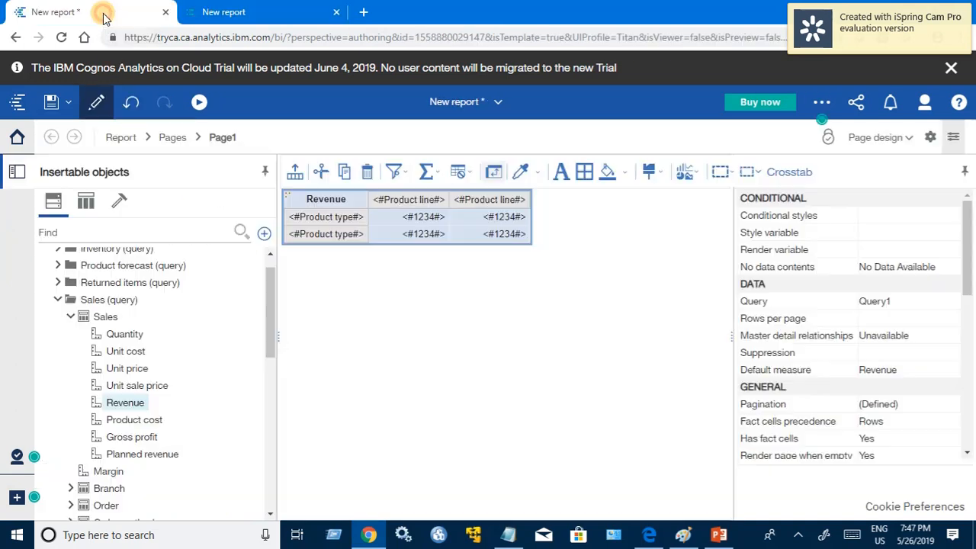
pyautogui.click(69, 104)
pyautogui.click(31, 138)
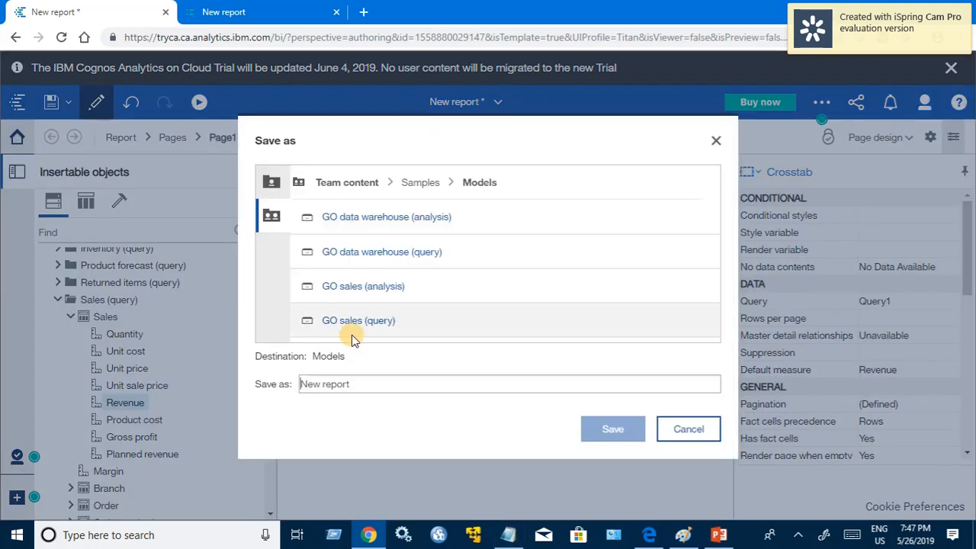
pyautogui.click(272, 183)
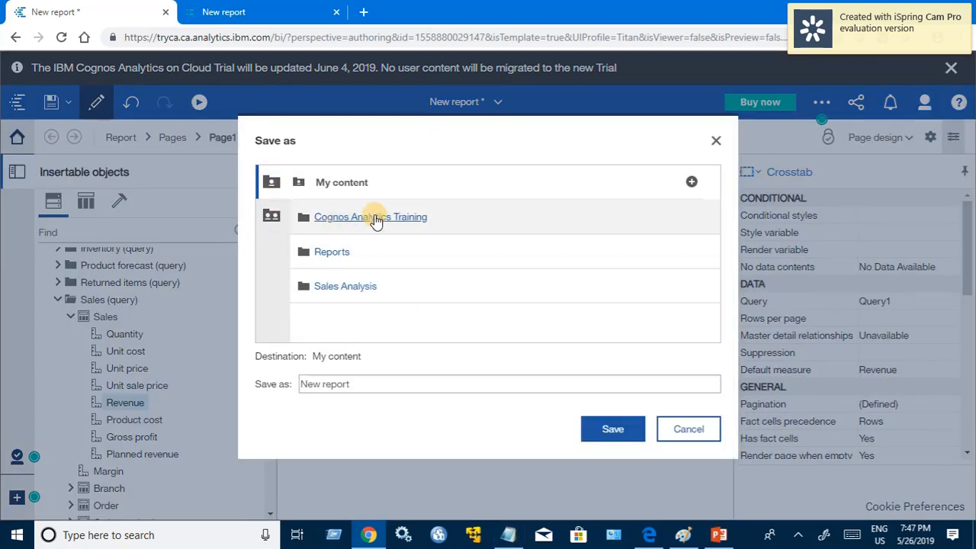
pyautogui.click(374, 218)
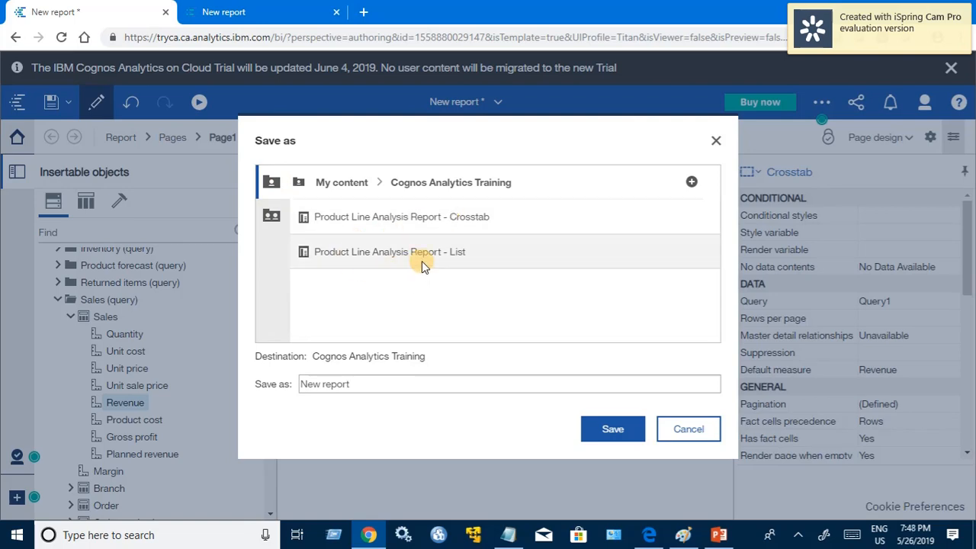
pyautogui.click(457, 219)
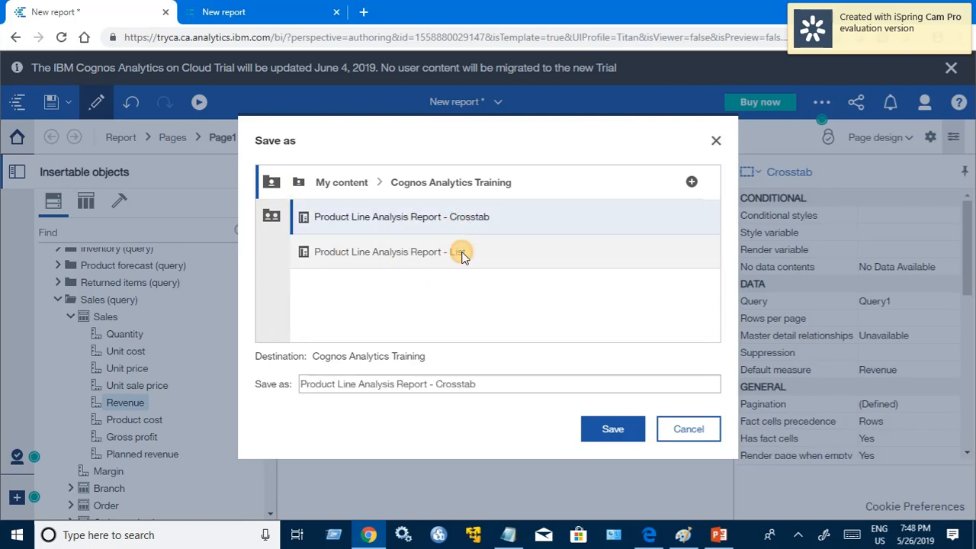
pyautogui.click(611, 432)
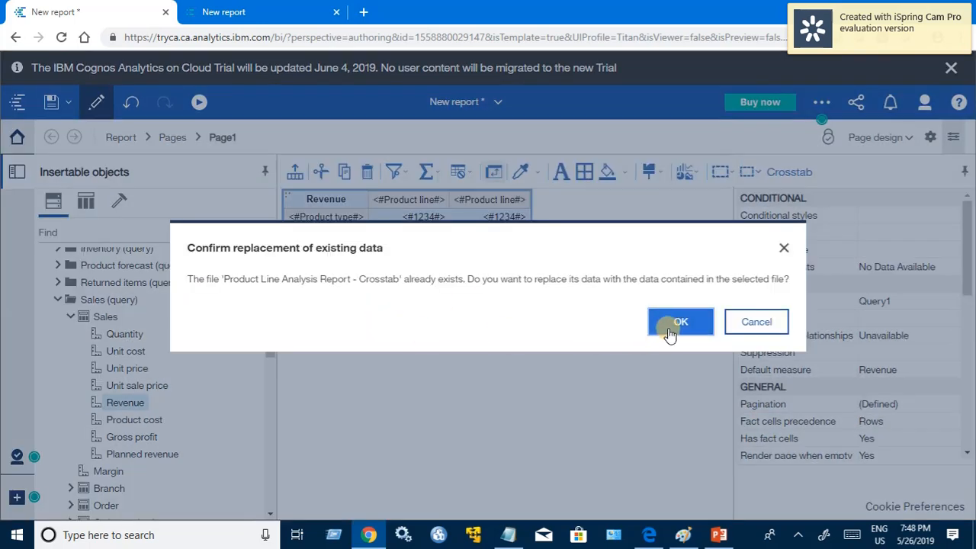
pyautogui.click(679, 323)
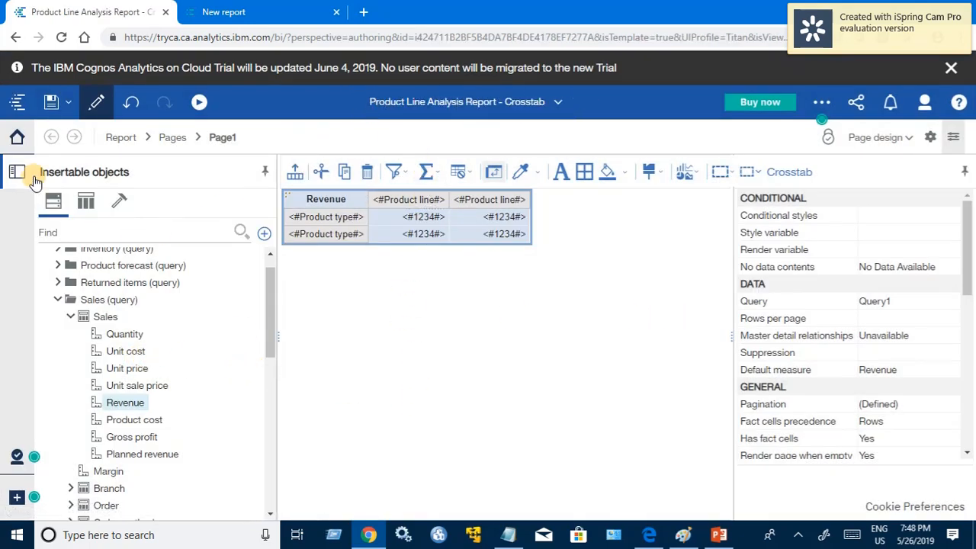
# Step: Hide the properties of the crosstab and add both a page header and a page footer to the report page
pyautogui.click(229, 12)
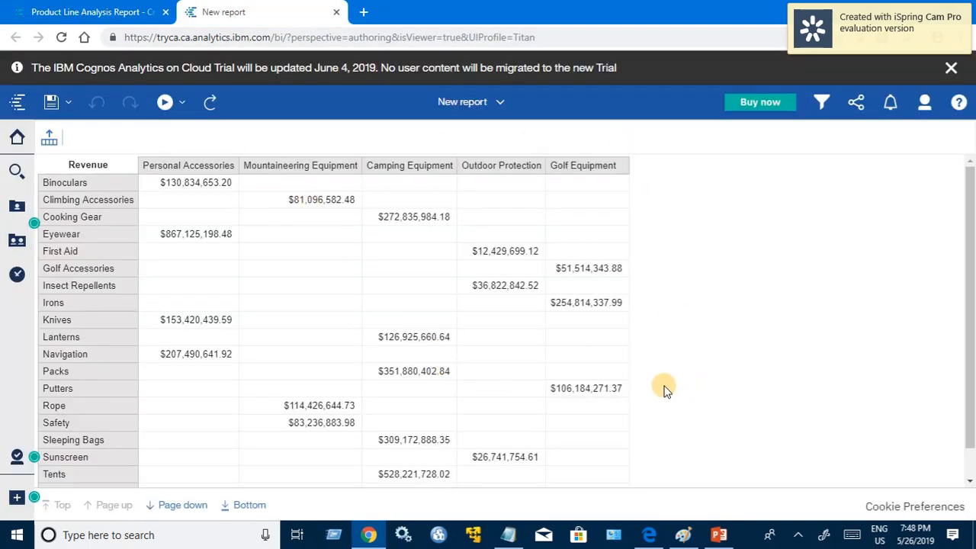
pyautogui.click(96, 13)
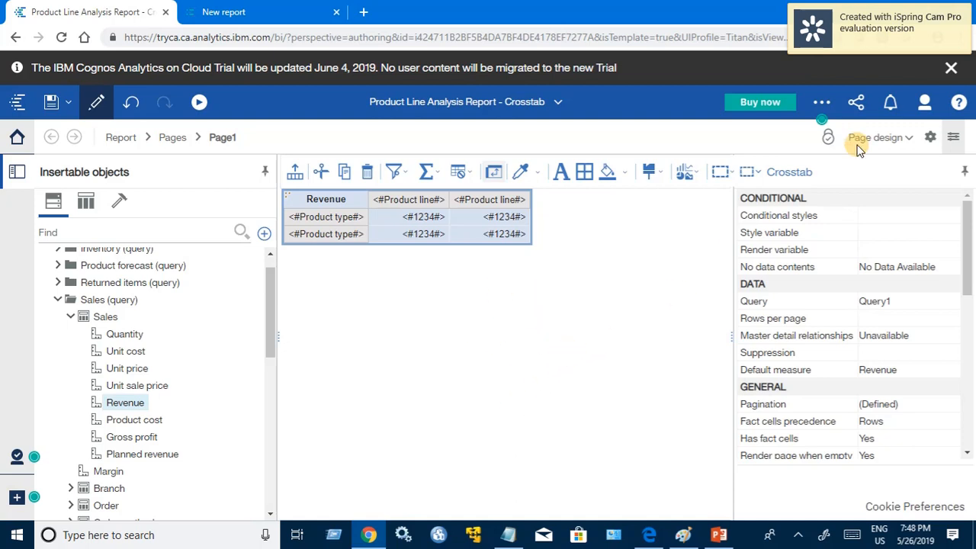
pyautogui.click(955, 141)
pyautogui.click(597, 295)
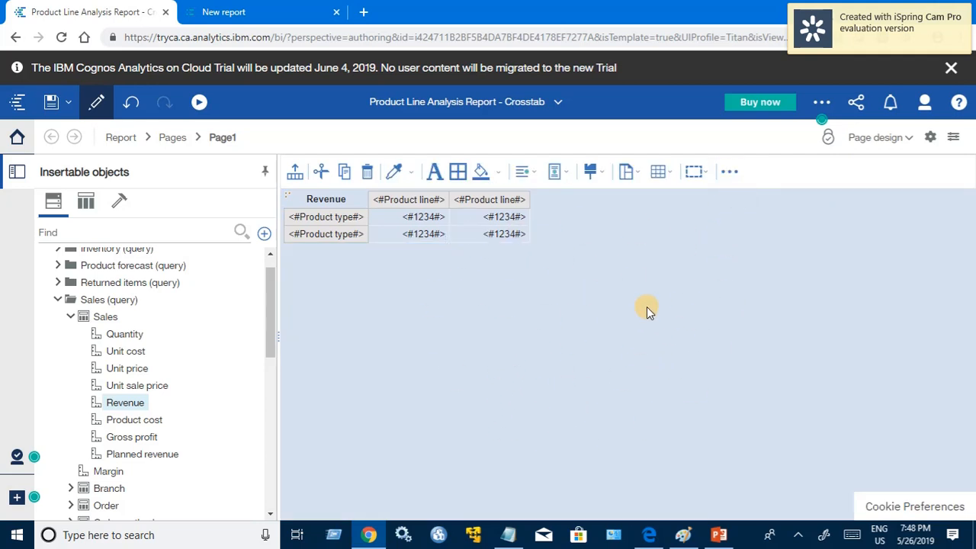
pyautogui.click(728, 177)
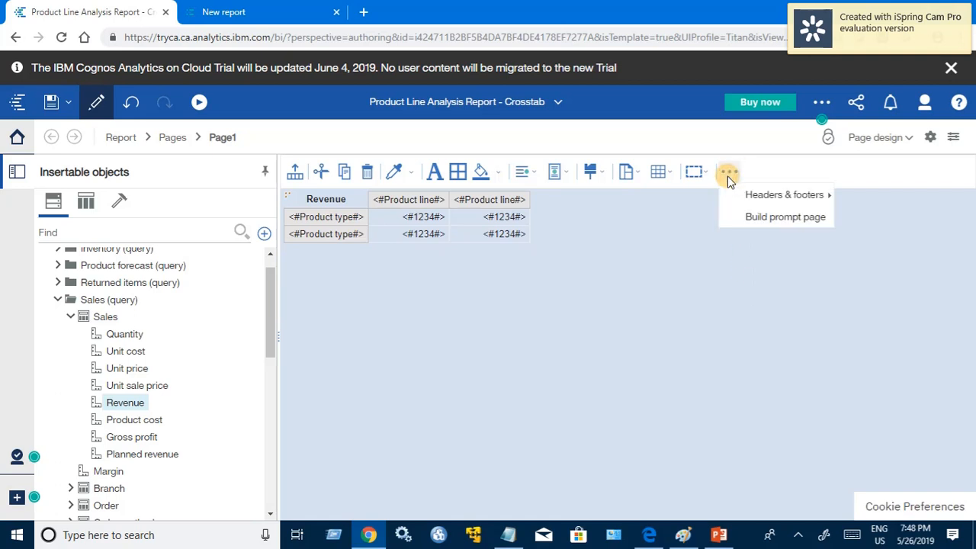
pyautogui.moveTo(727, 199)
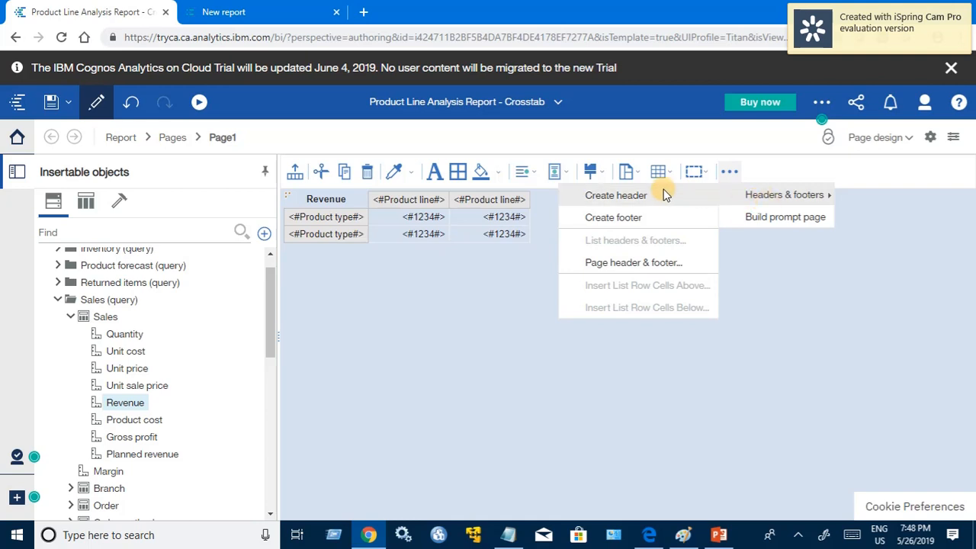
pyautogui.click(611, 267)
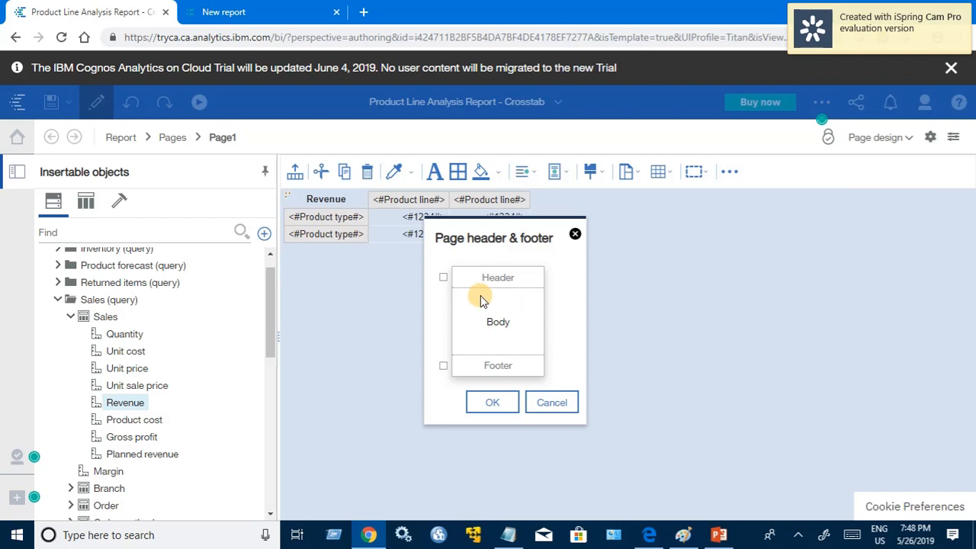
pyautogui.click(443, 278)
pyautogui.click(443, 367)
pyautogui.click(492, 401)
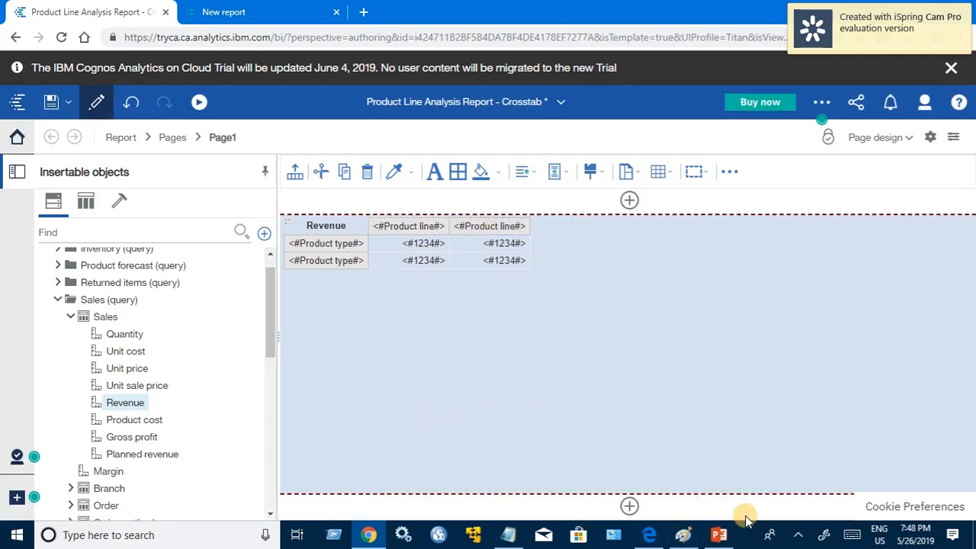
# Step: Insert a text item reading "Product Line Analysis" in the page header and centre the header's content horizontally
pyautogui.click(630, 200)
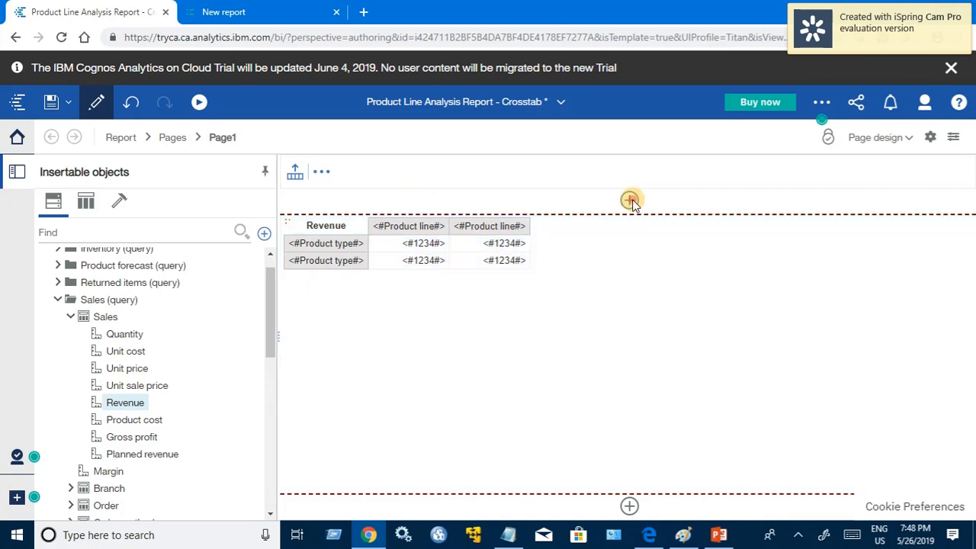
pyautogui.click(686, 200)
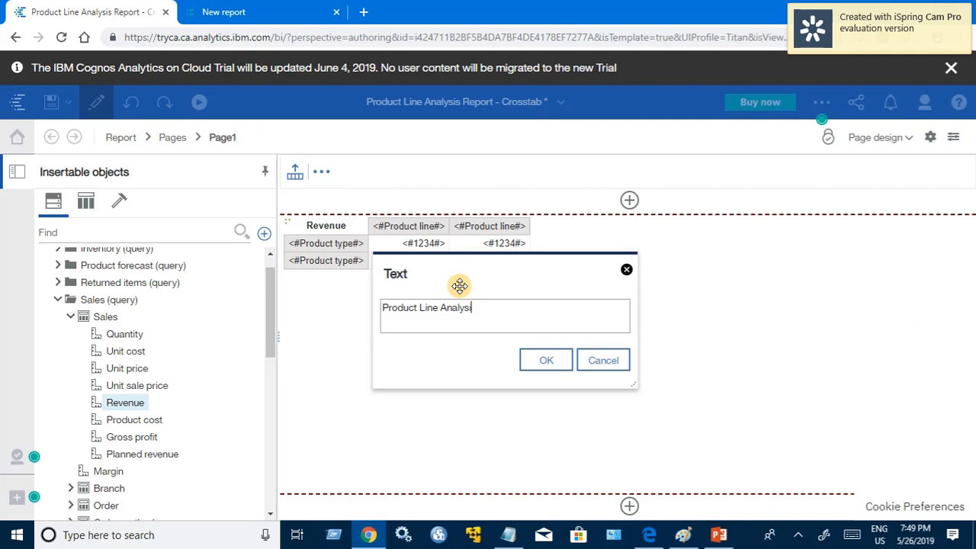
pyautogui.press('Return')
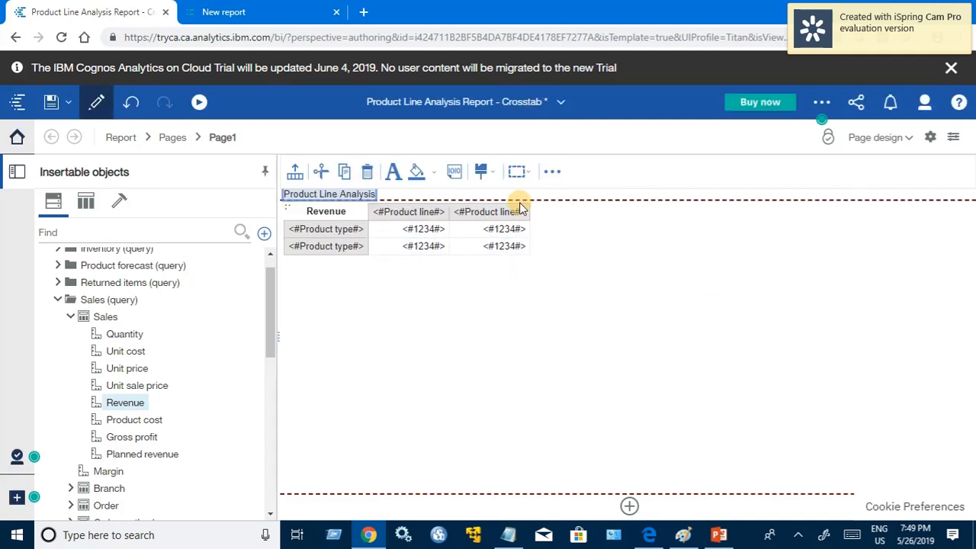
pyautogui.click(357, 211)
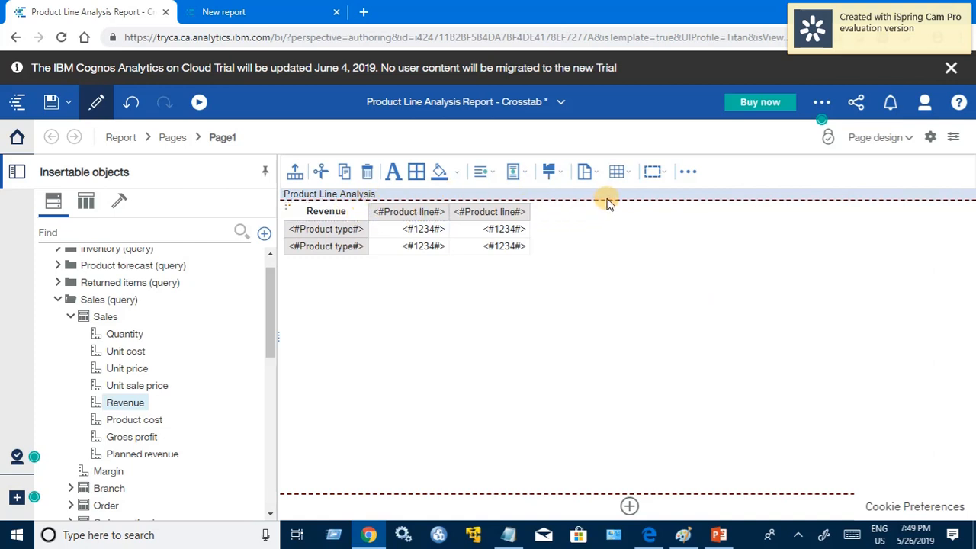
pyautogui.click(493, 177)
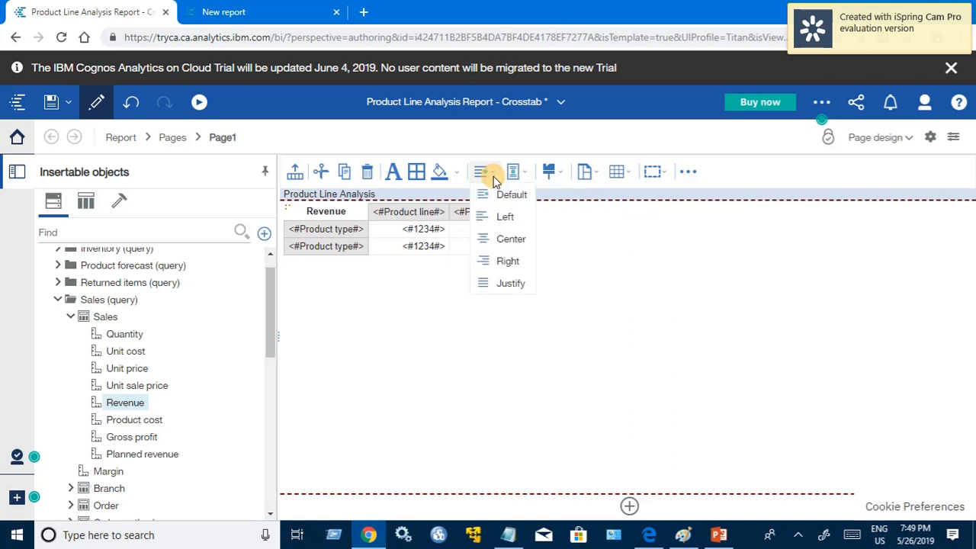
pyautogui.click(500, 245)
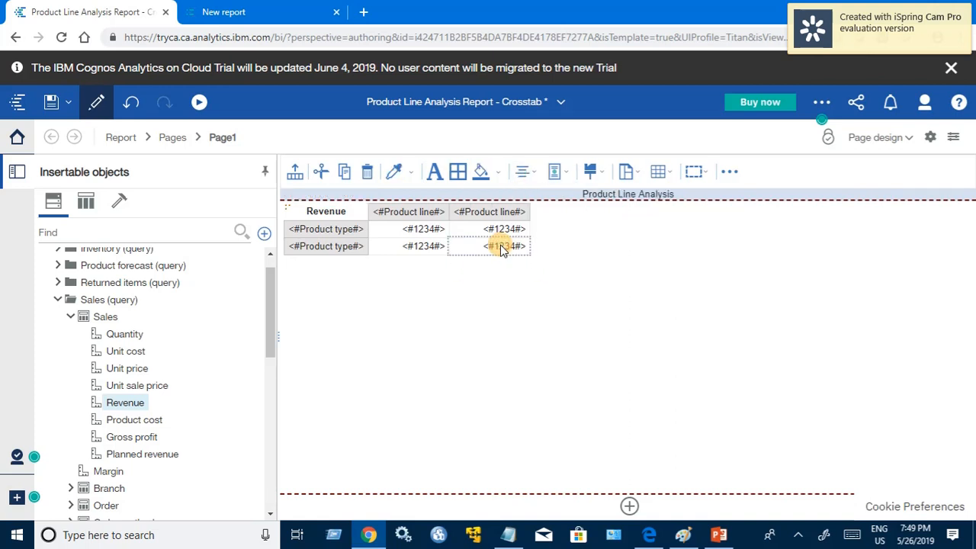
# Step: Set the header title's font to 16 pt and bold
pyautogui.click(637, 196)
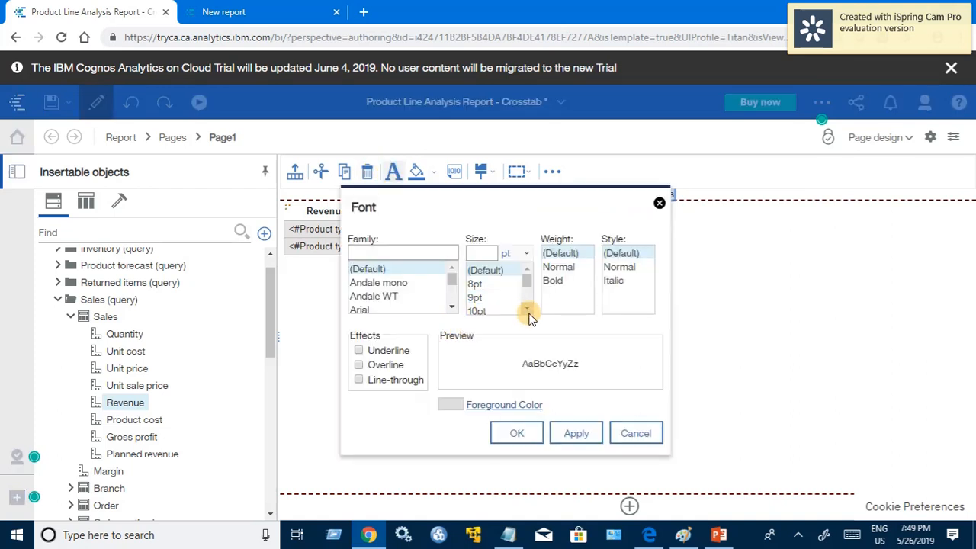
pyautogui.scroll(-5, 526, 307)
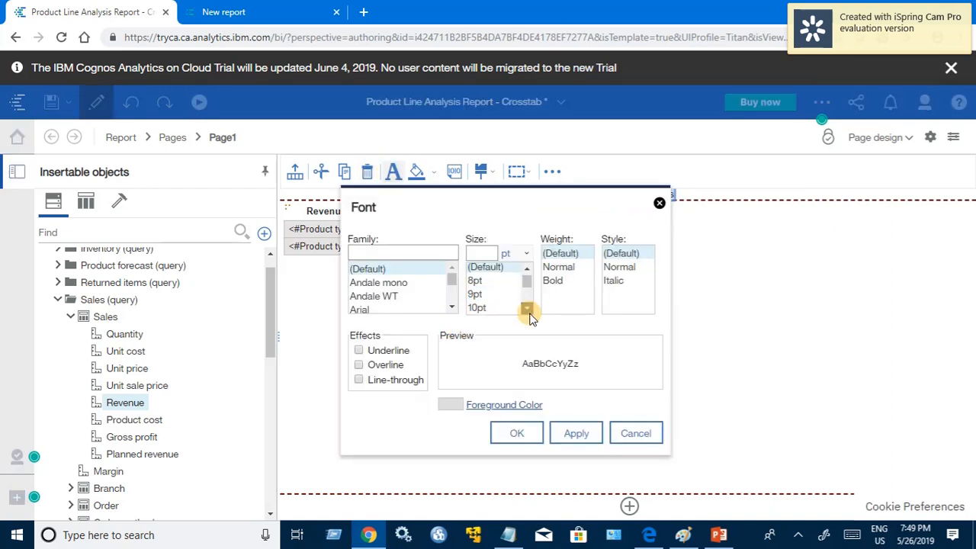
pyautogui.click(529, 270)
pyautogui.click(480, 289)
pyautogui.click(485, 276)
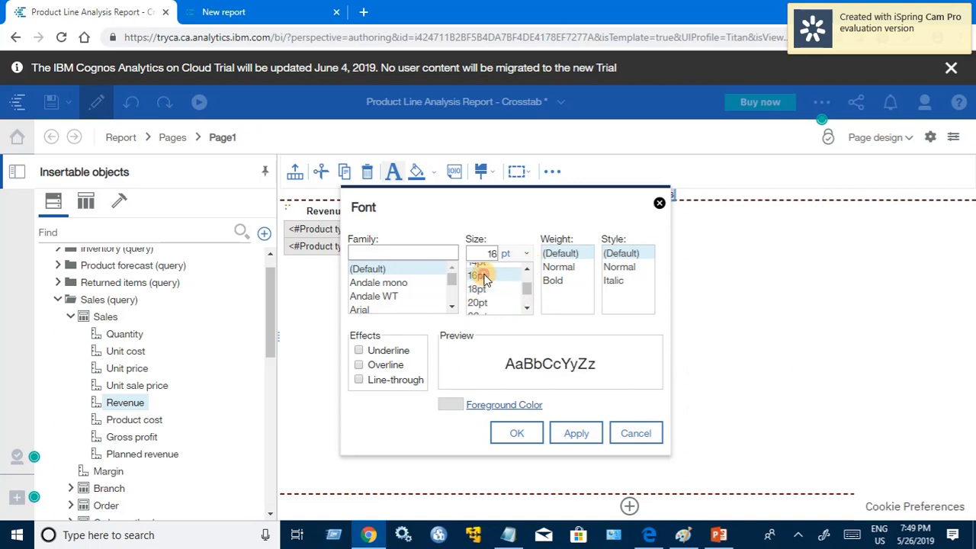
pyautogui.click(576, 282)
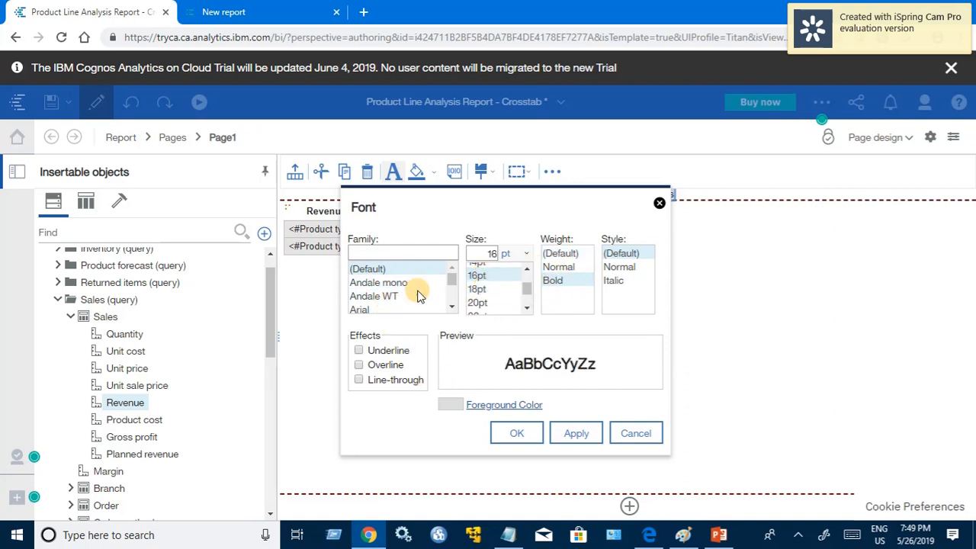
pyautogui.click(576, 434)
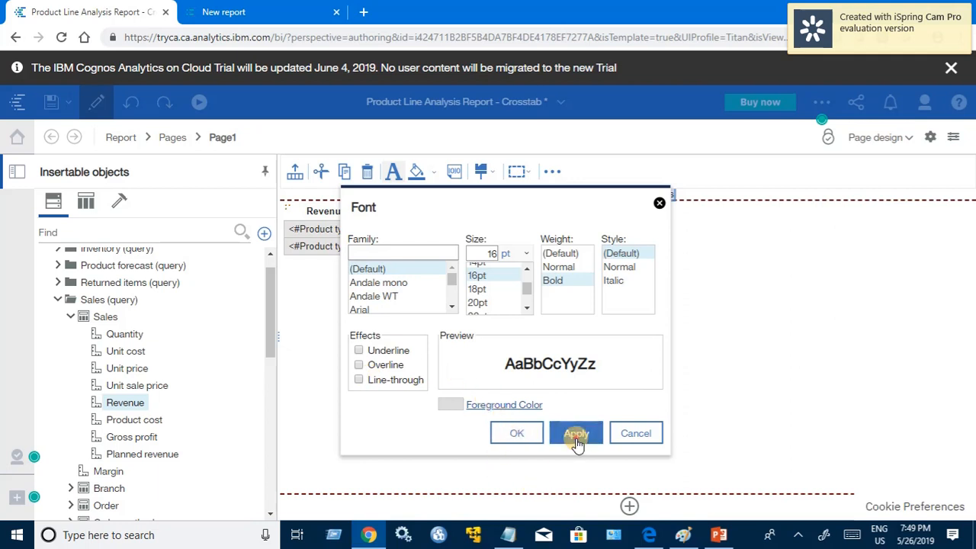
pyautogui.click(512, 436)
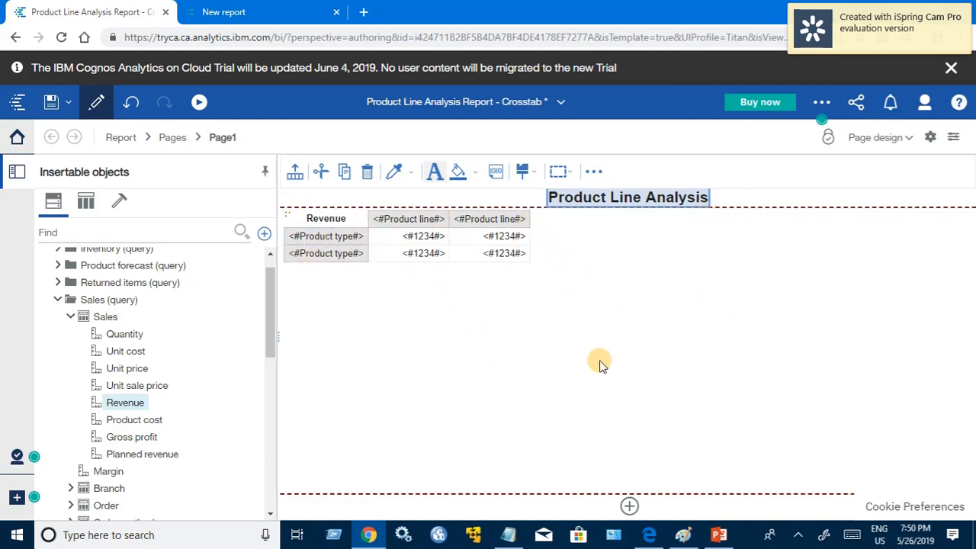
# Step: Centre the crosstab horizontally in the page body and save the report
pyautogui.click(532, 366)
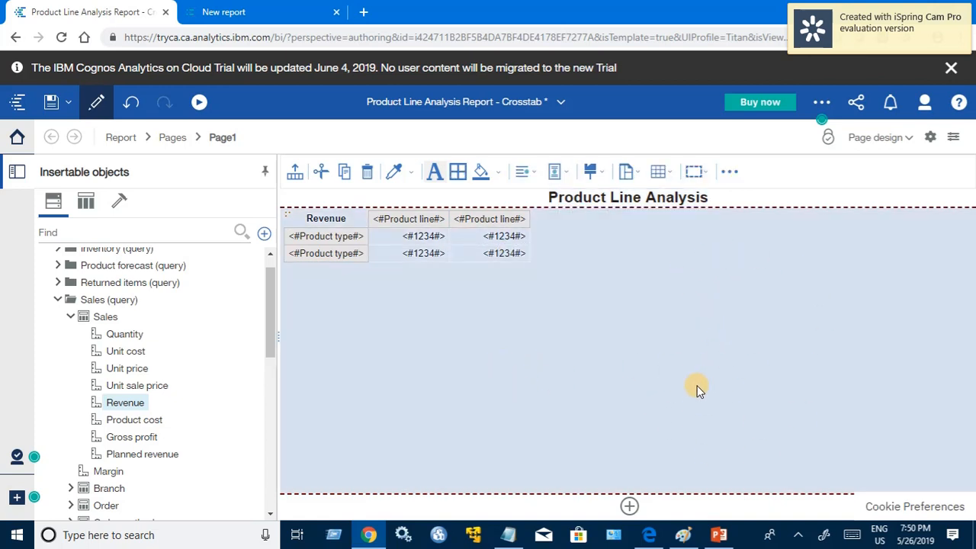
pyautogui.click(532, 173)
pyautogui.click(544, 240)
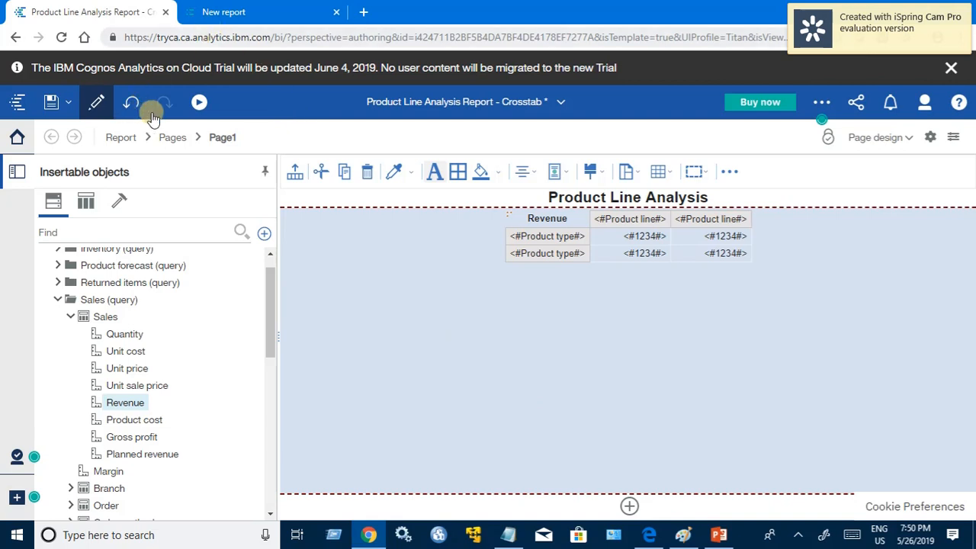
pyautogui.click(52, 104)
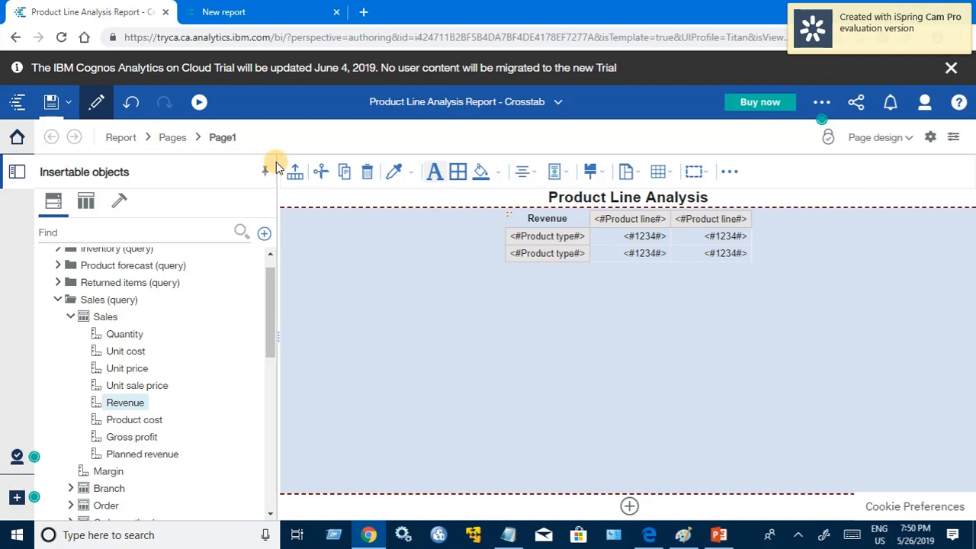
# Step: Run the report as HTML and review the titled, centred crosstab from the first to the last product type
pyautogui.click(200, 102)
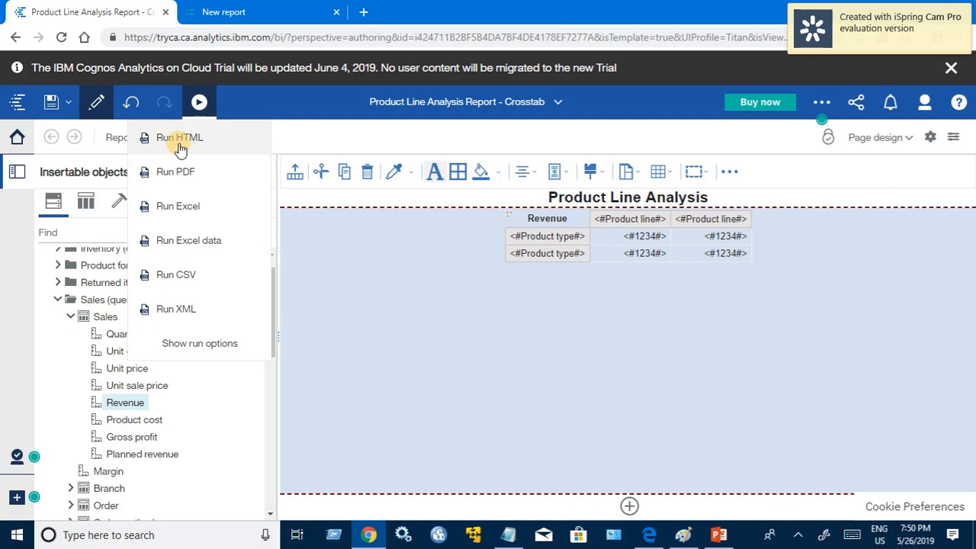
pyautogui.click(180, 142)
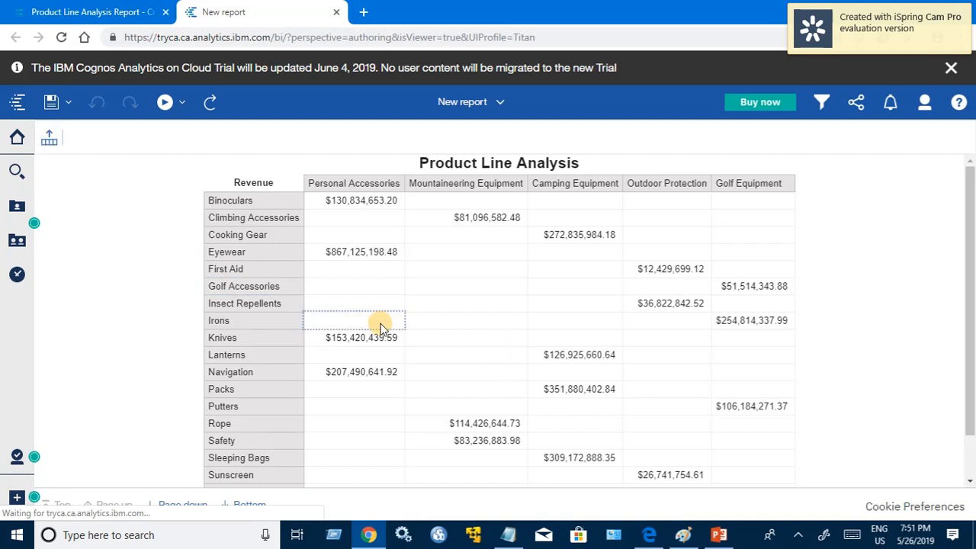
pyautogui.scroll(-1, 701, 413)
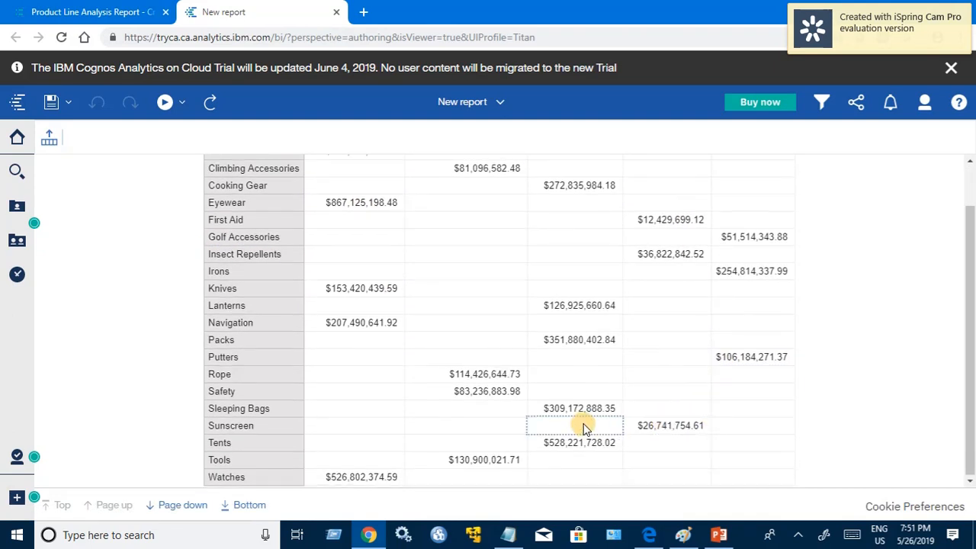
pyautogui.scroll(1, 492, 343)
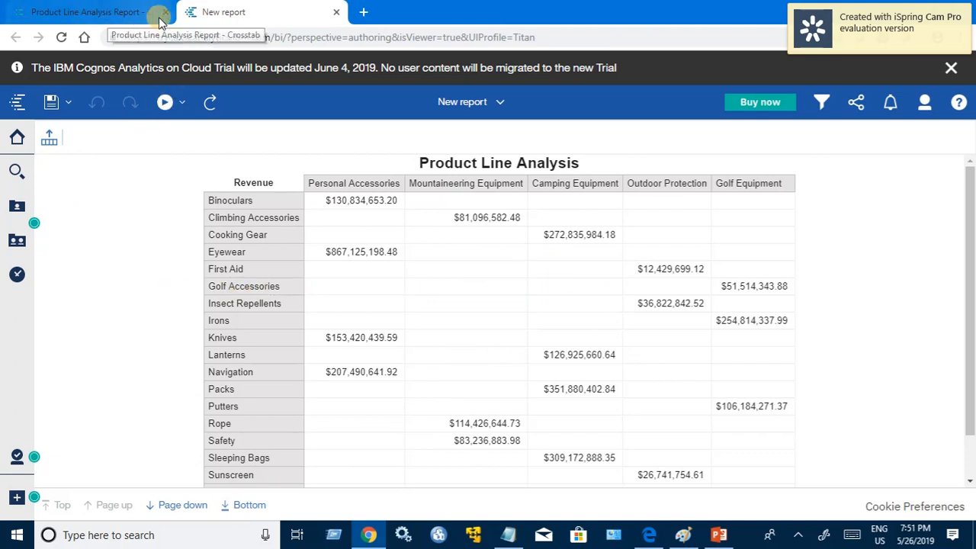
# Step: Return to the report design and insert a text item reading "This is confidential" in the page footer
pyautogui.click(102, 12)
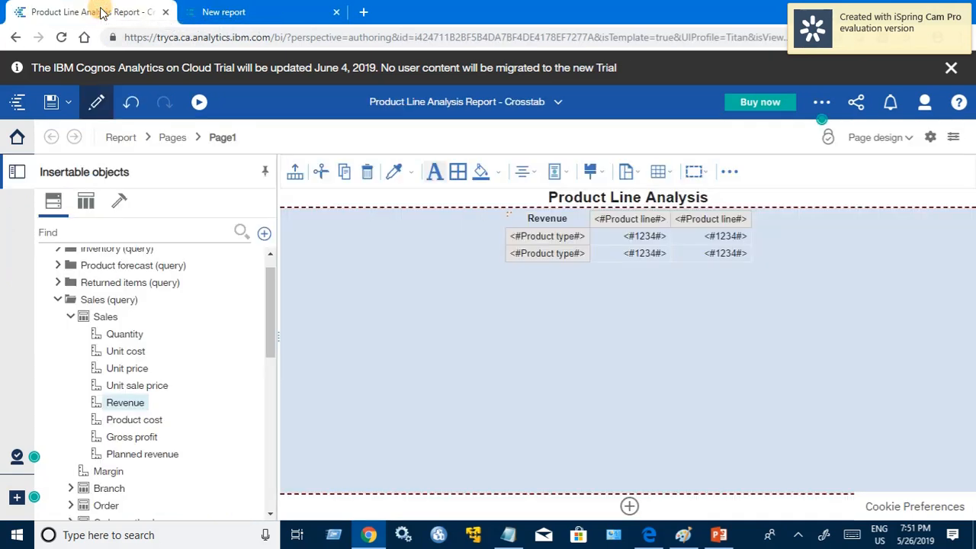
pyautogui.click(628, 507)
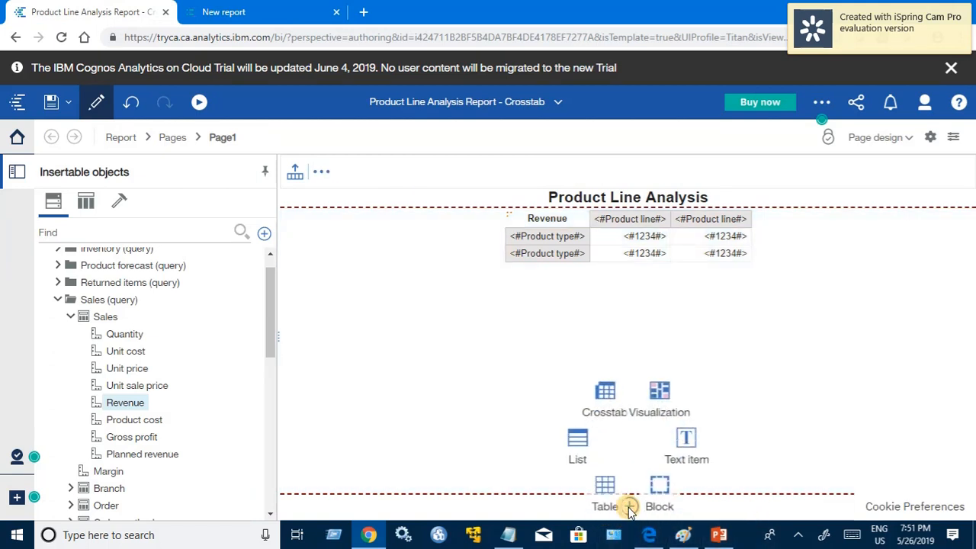
pyautogui.click(688, 436)
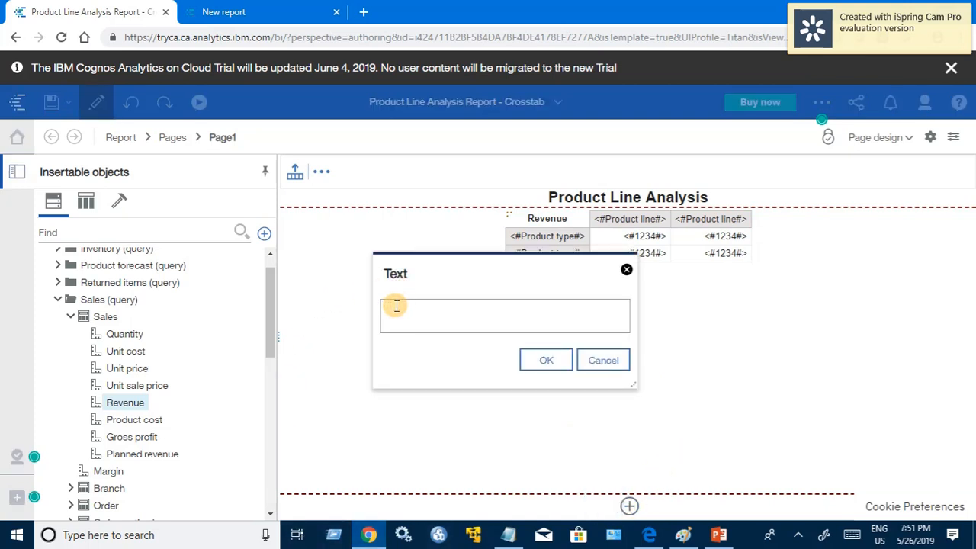
pyautogui.write('This is confidential')
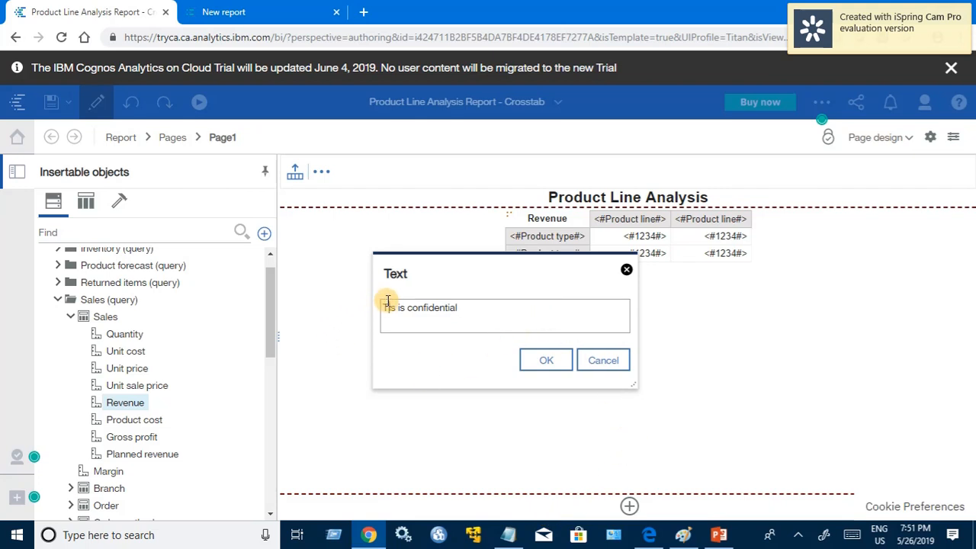
pyautogui.click(389, 306)
pyautogui.write('h')
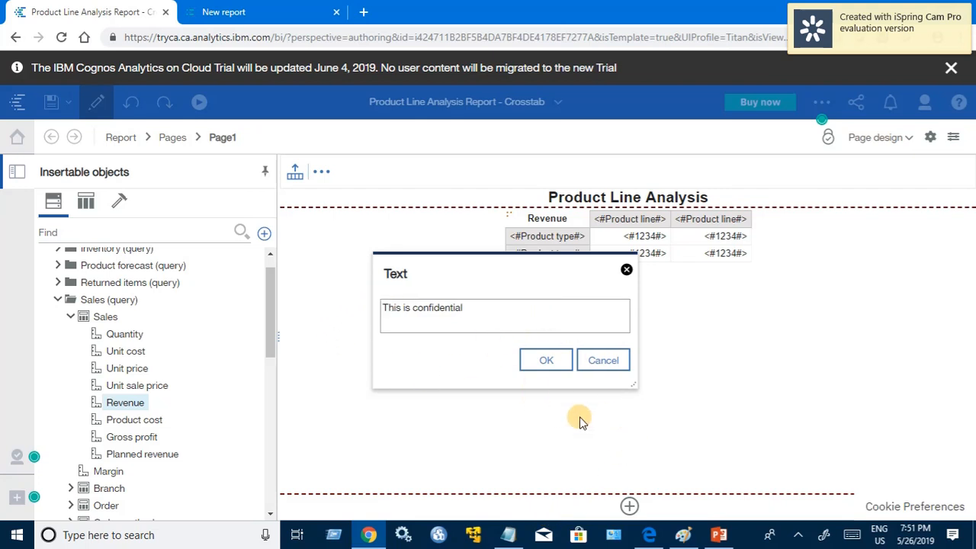
pyautogui.click(543, 362)
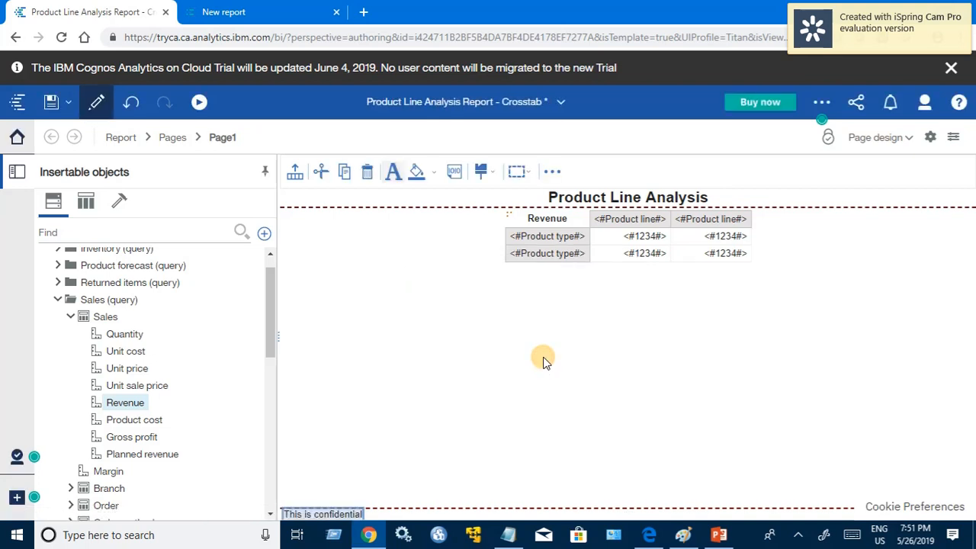
# Step: Centre the page footer's content horizontally and save the report
pyautogui.click(525, 518)
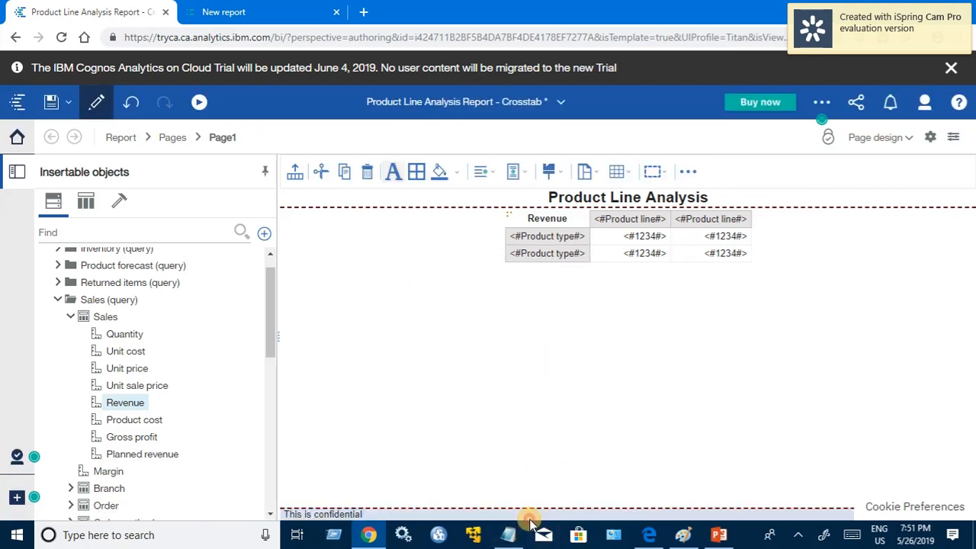
pyautogui.click(486, 171)
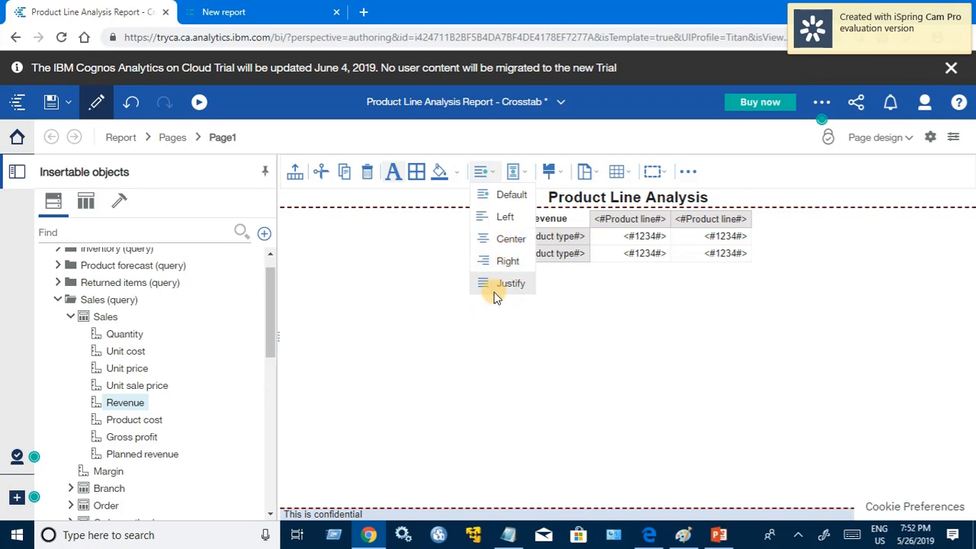
pyautogui.click(510, 241)
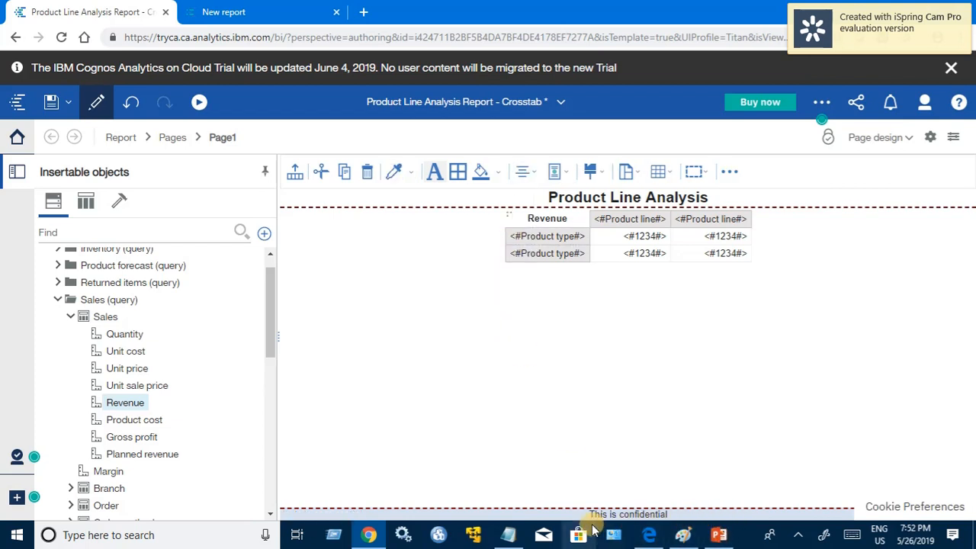
pyautogui.click(53, 102)
# Step: Try to run the report to check its output with the page footer, and return to the report design
pyautogui.click(196, 104)
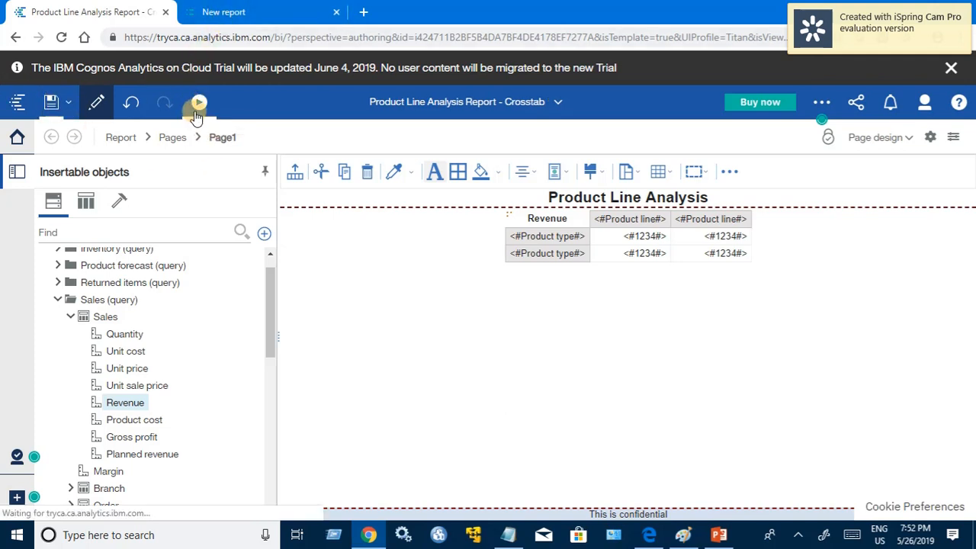
pyautogui.click(192, 136)
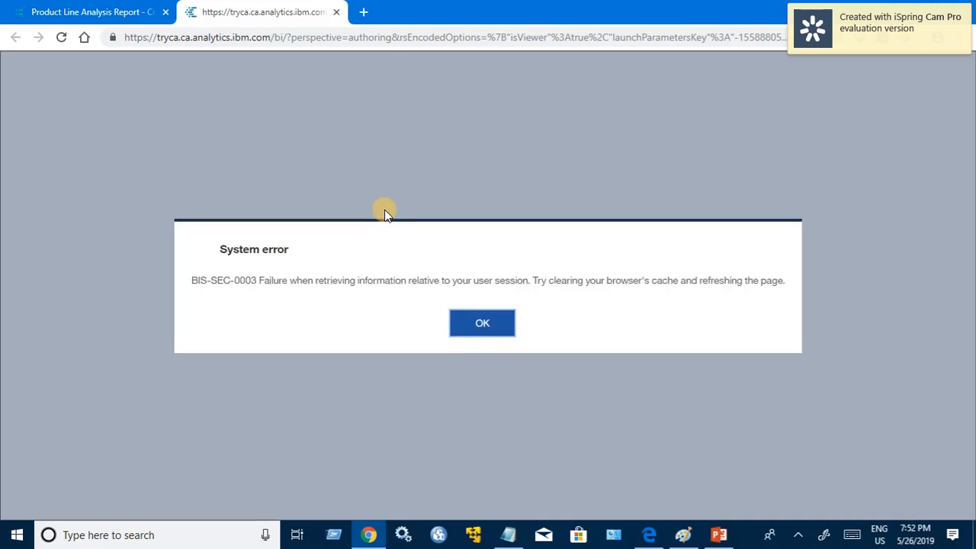
pyautogui.click(481, 330)
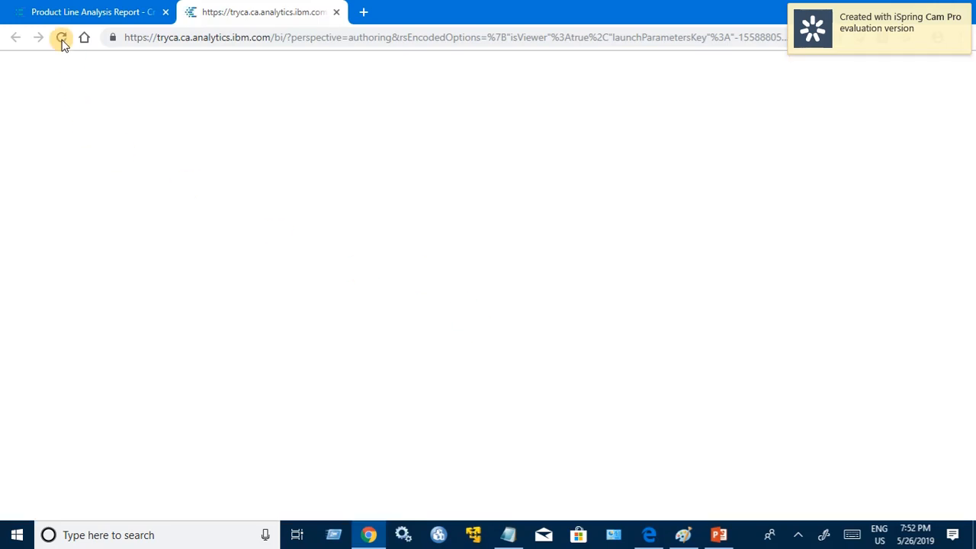
pyautogui.click(121, 11)
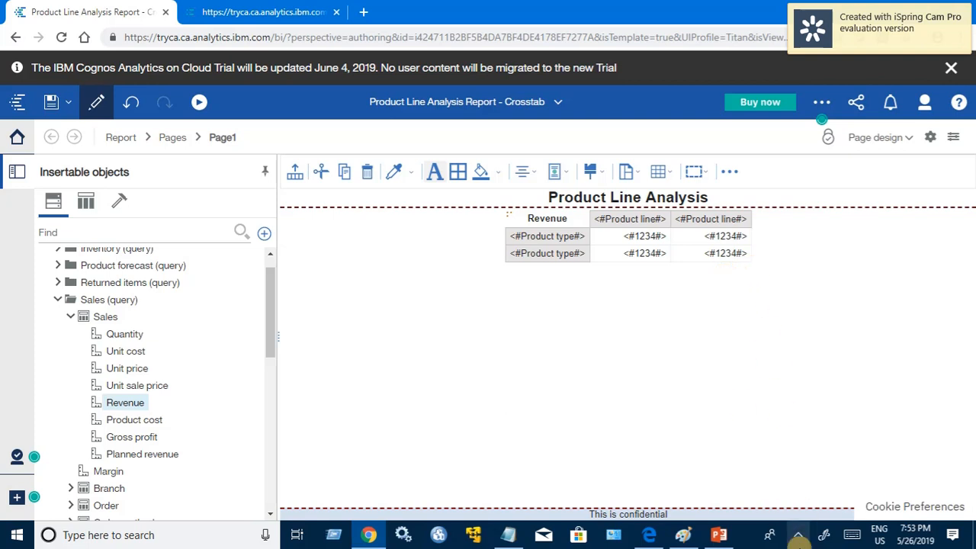
pyautogui.click(798, 535)
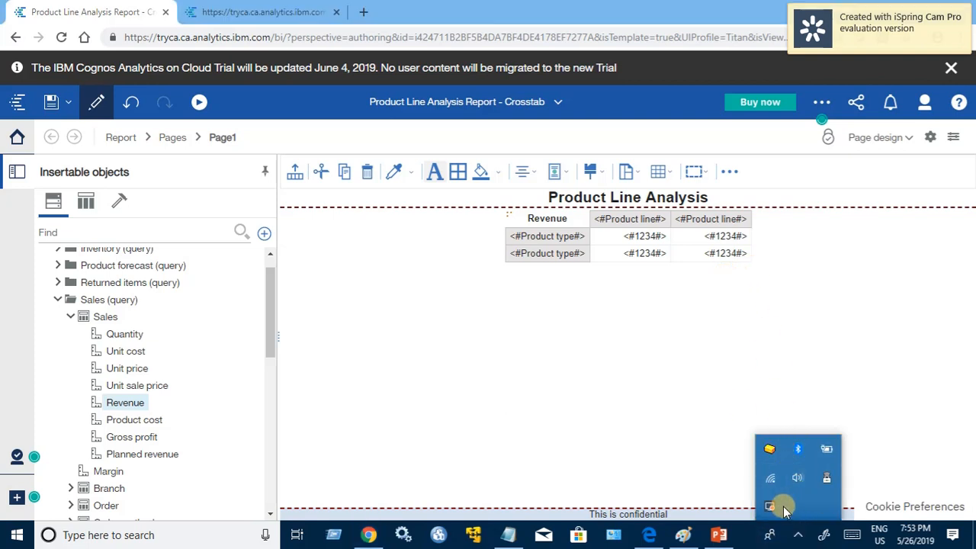